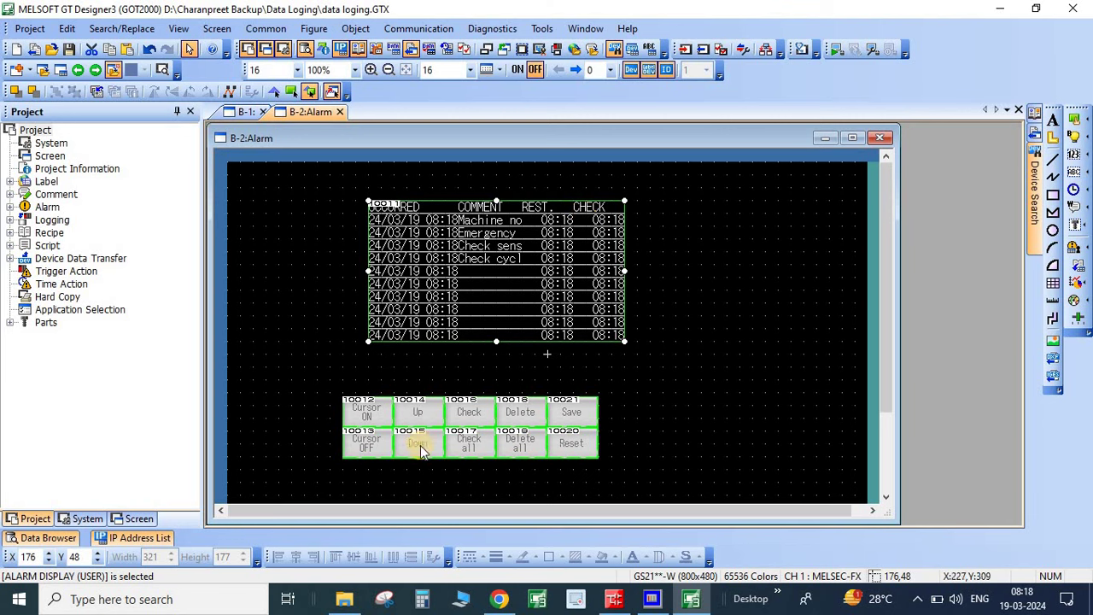
Stretch the alarm touch-switch group to the full screen width, about 801 by 67, and place it at X 0, Y 368.
left_click(515, 458)
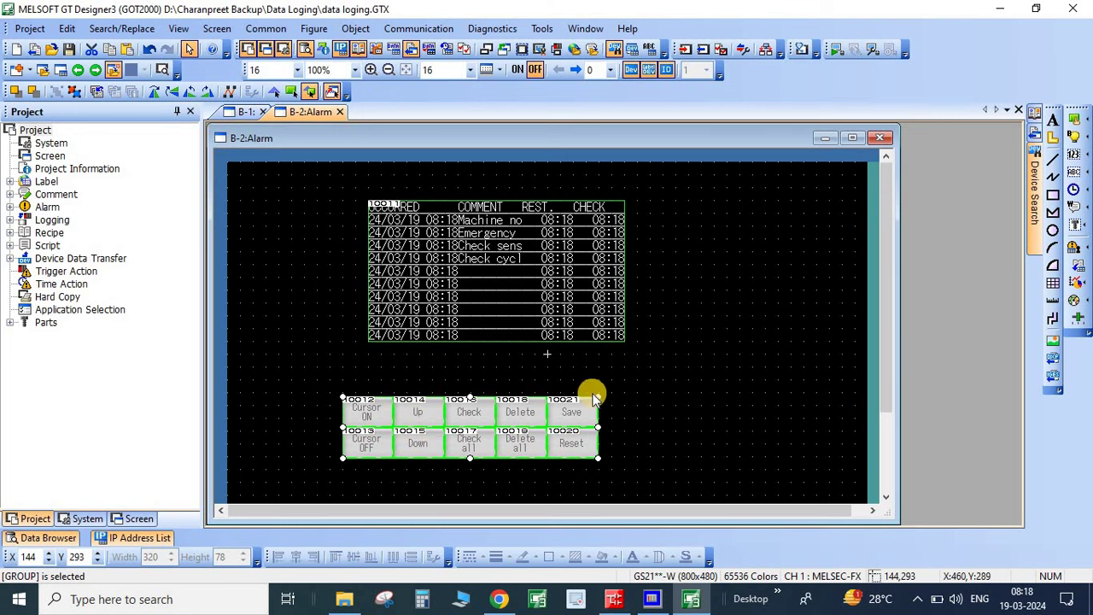
left_click_drag(598, 427, 854, 407)
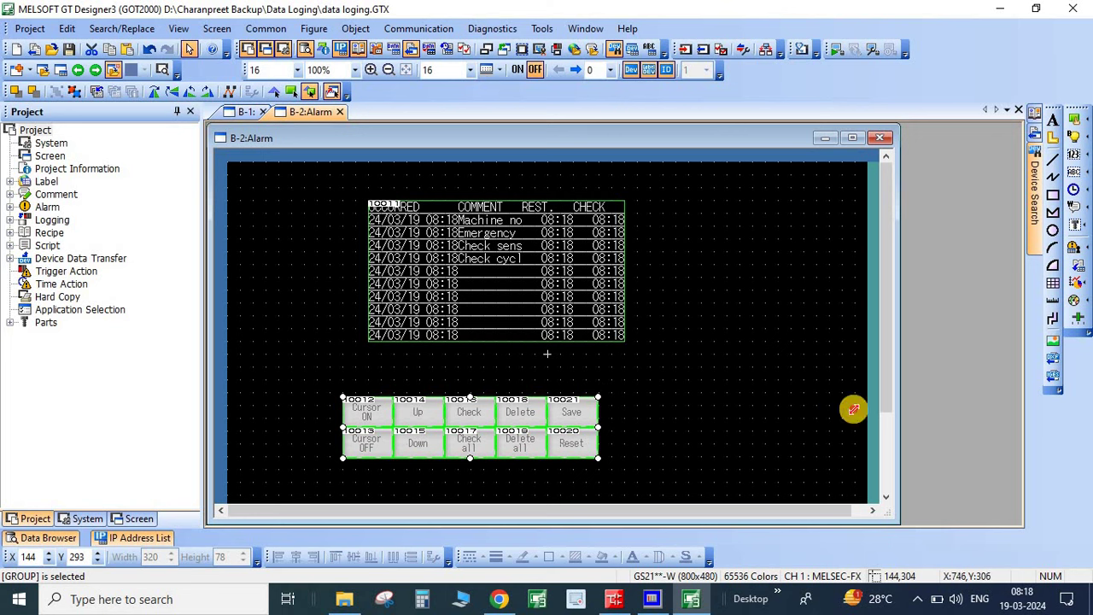
left_click_drag(342, 408, 304, 392)
left_click_drag(395, 435, 228, 432)
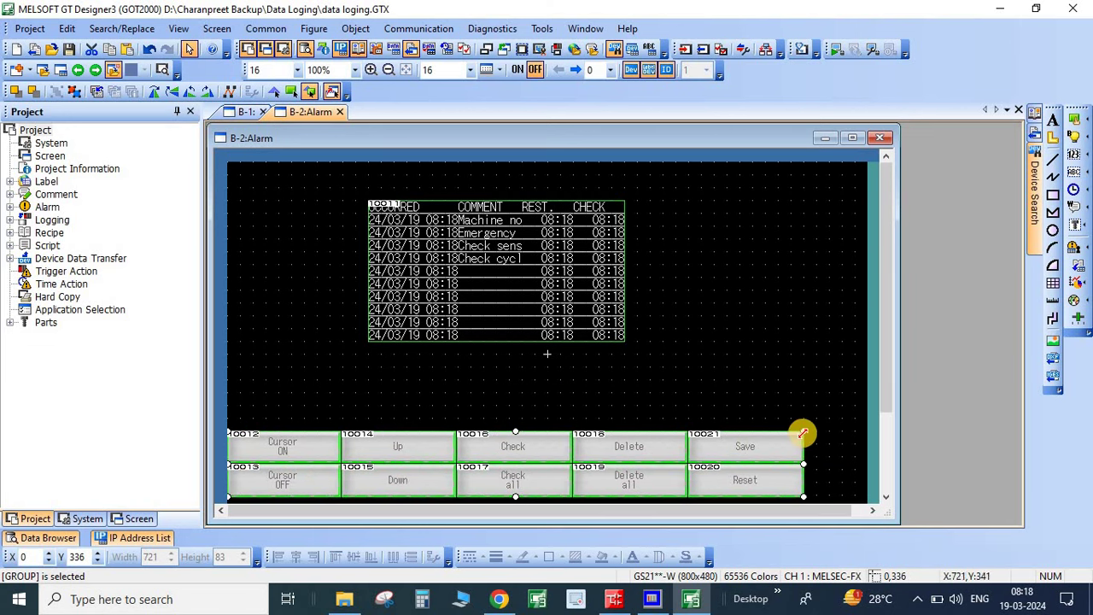
left_click_drag(865, 438, 867, 444)
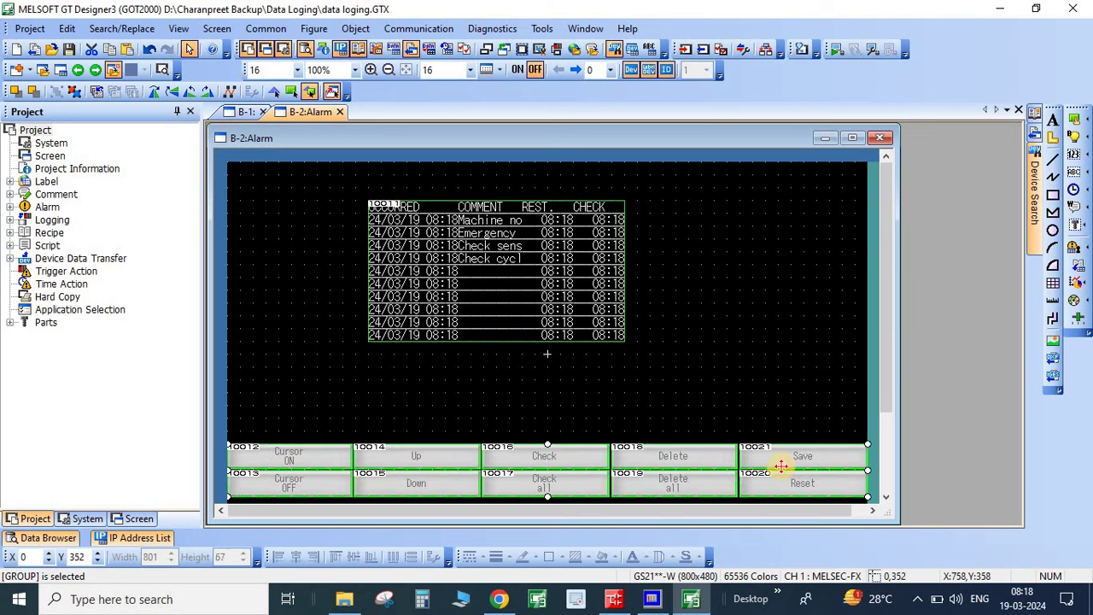
left_click_drag(606, 478, 607, 486)
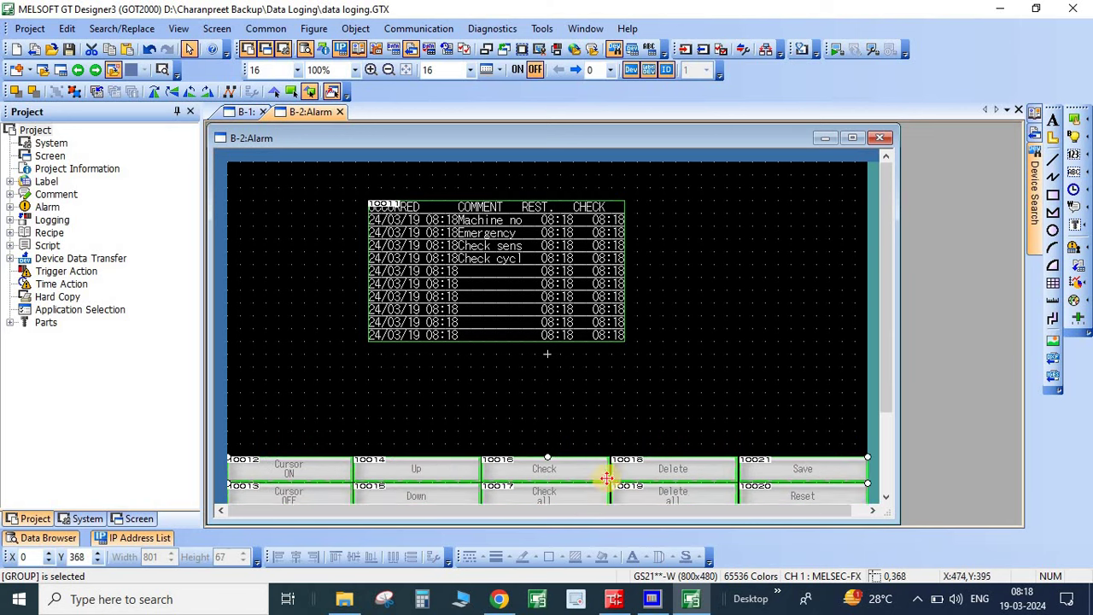
double_click(471, 299)
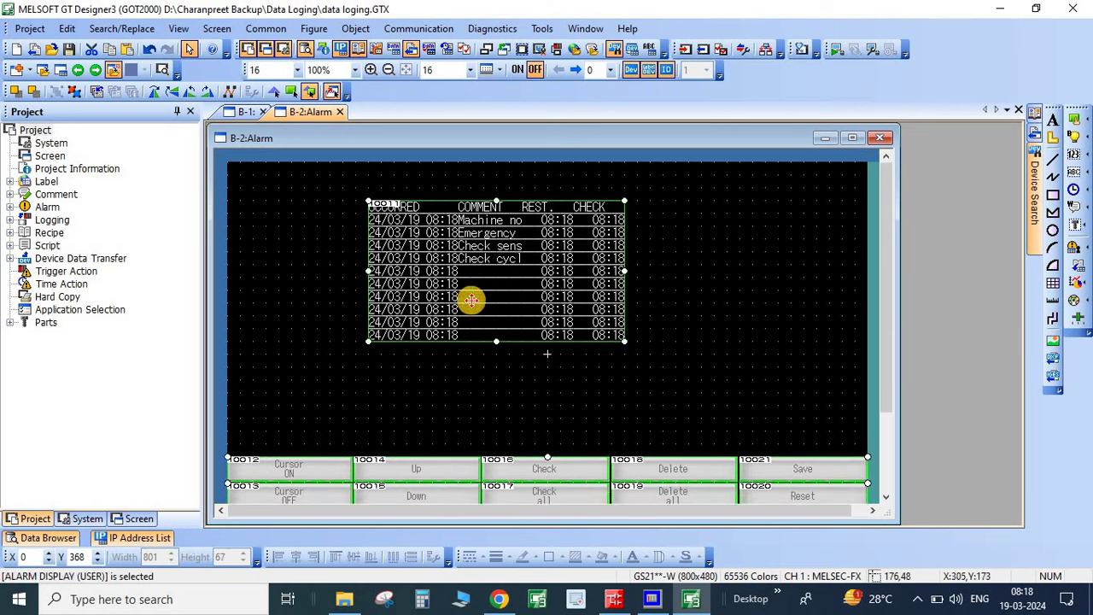
left_click(766, 558)
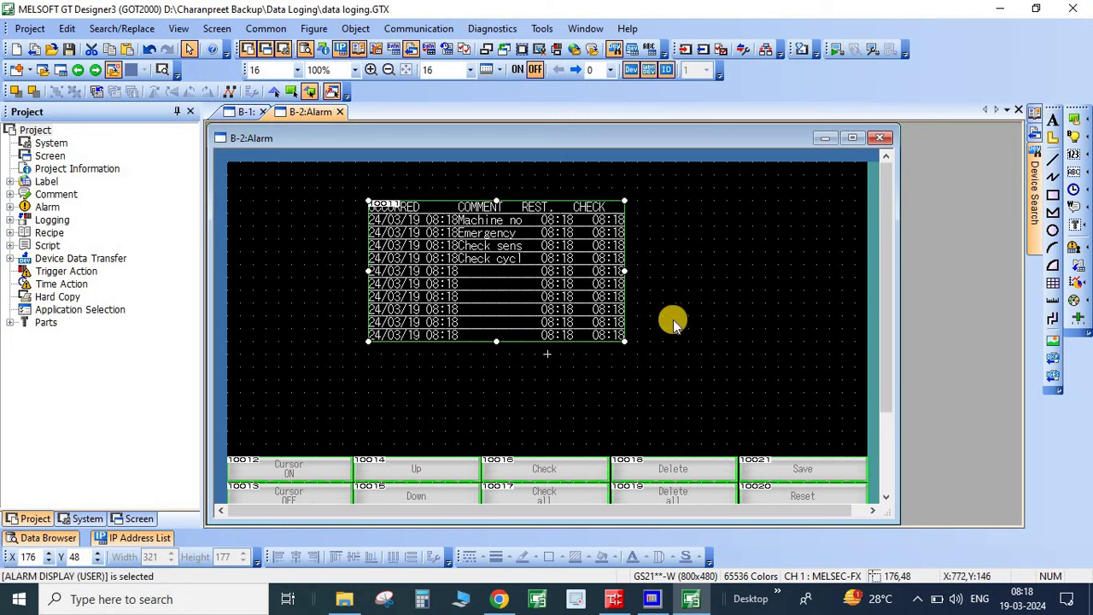
double_click(382, 188)
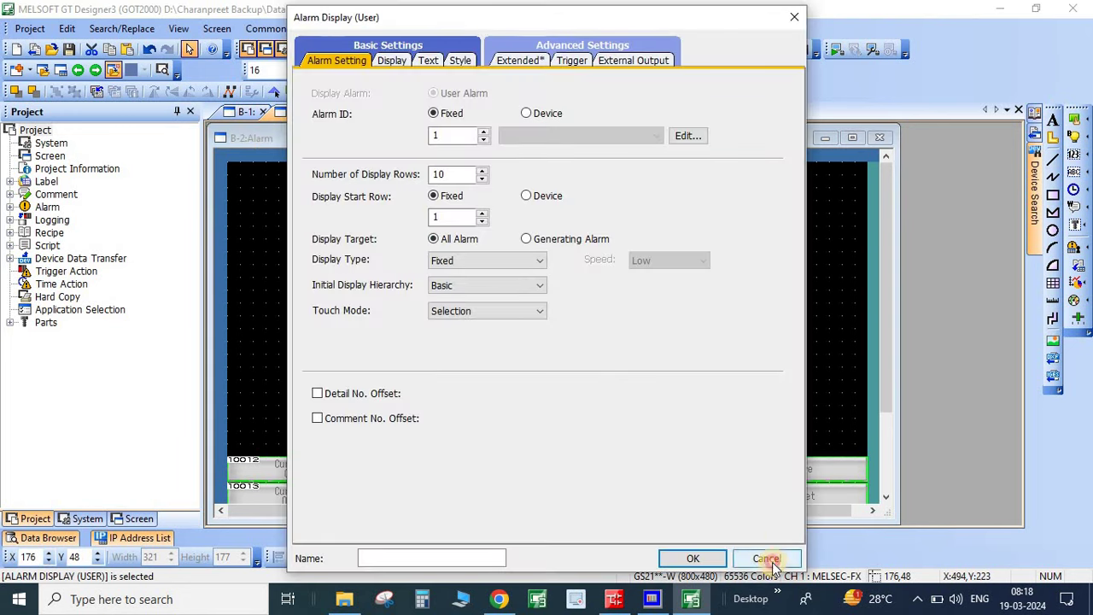
left_click(767, 557)
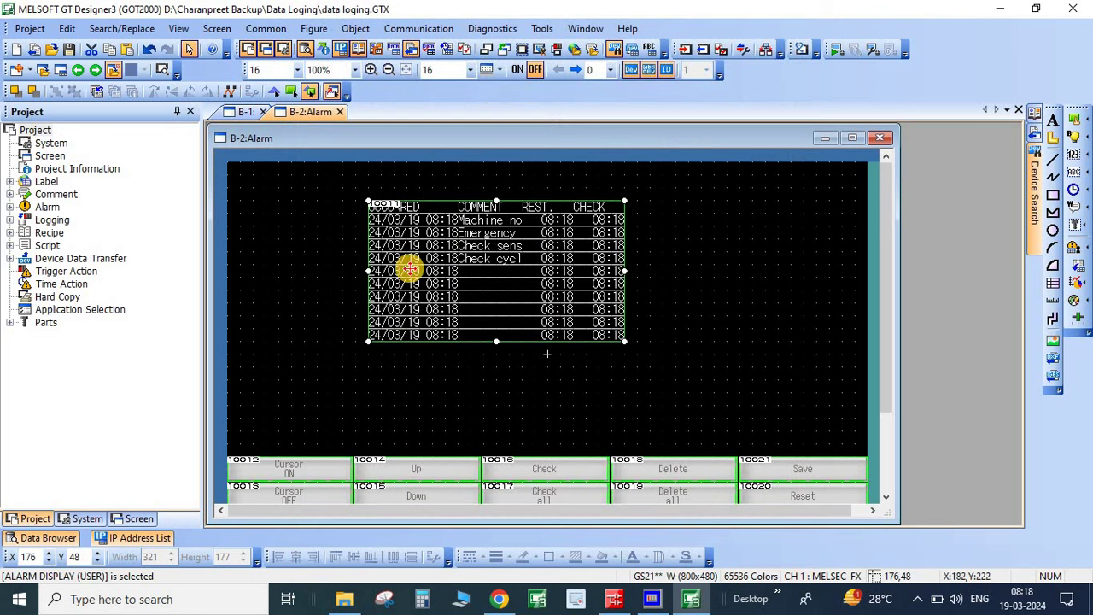
double_click(562, 324)
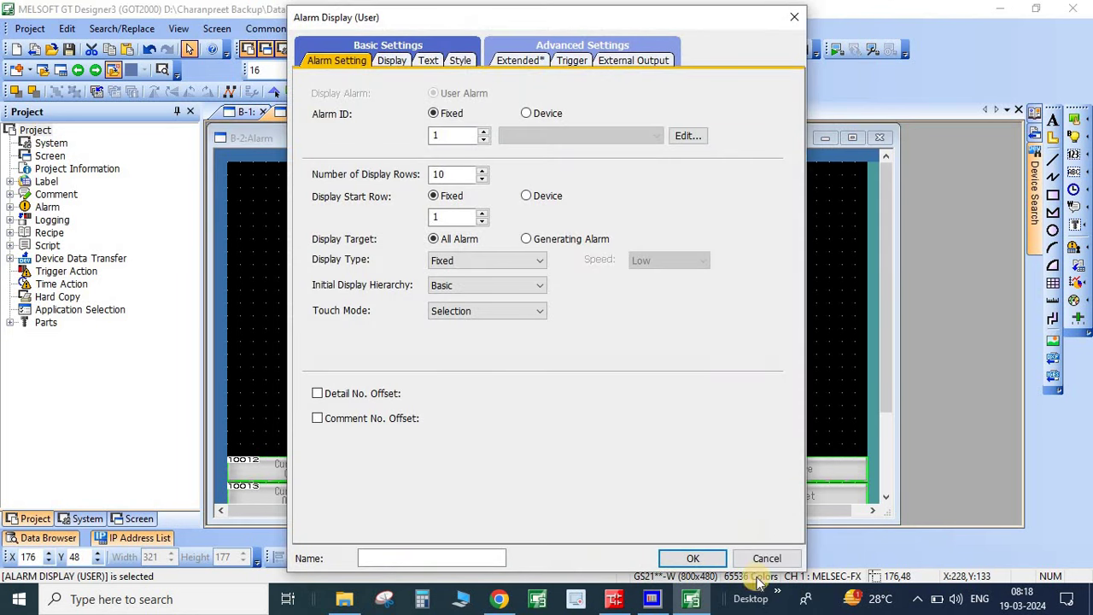
left_click(765, 557)
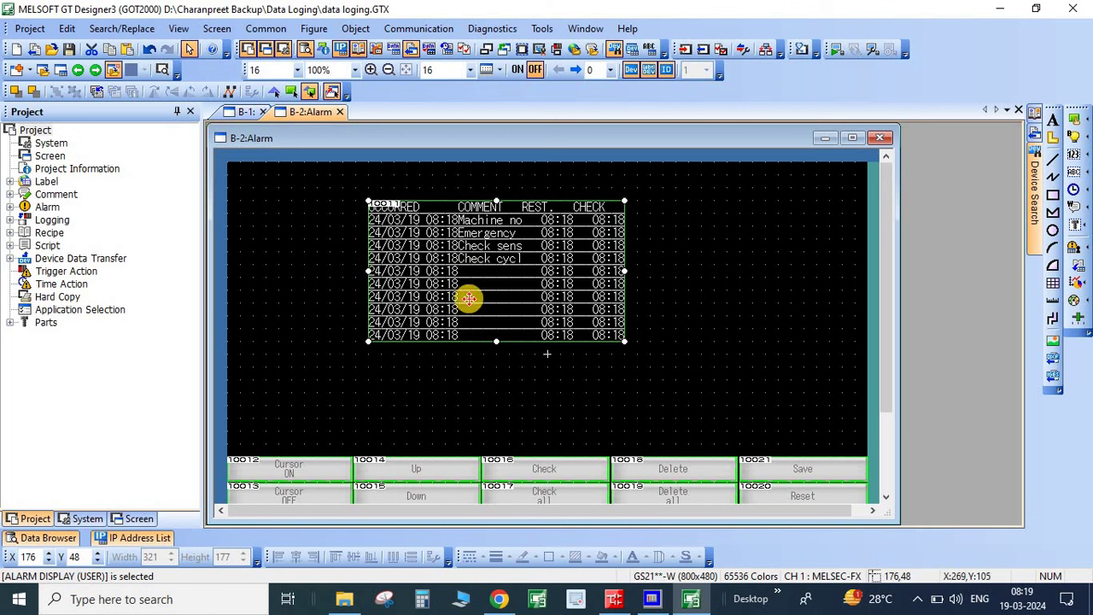
Set the user alarm display to 20 display rows and move the table up to Y 16.
double_click(416, 270)
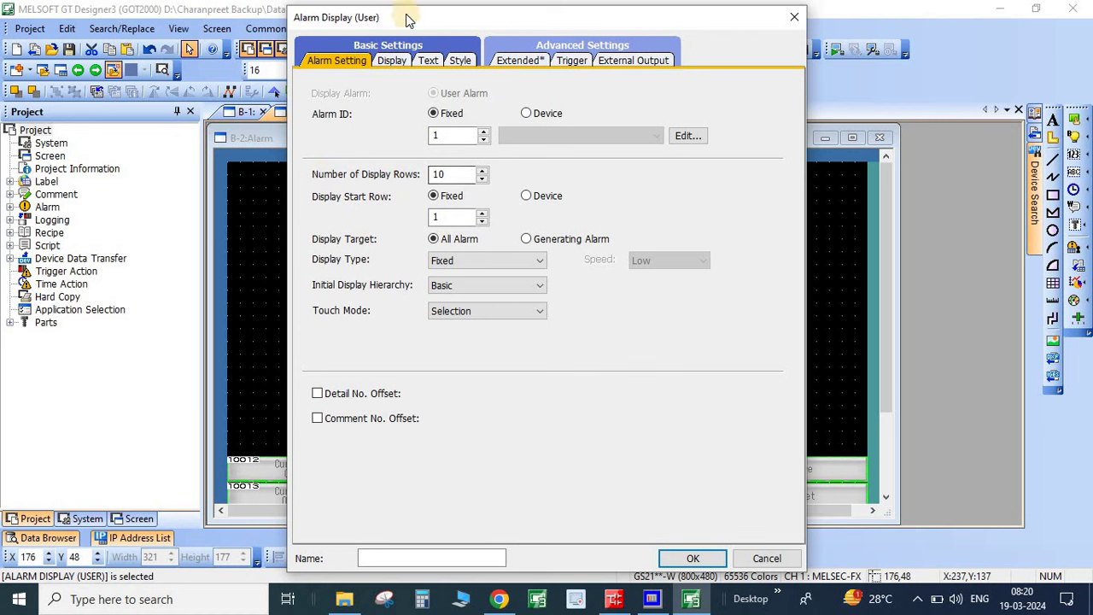
left_click_drag(410, 20, 751, 15)
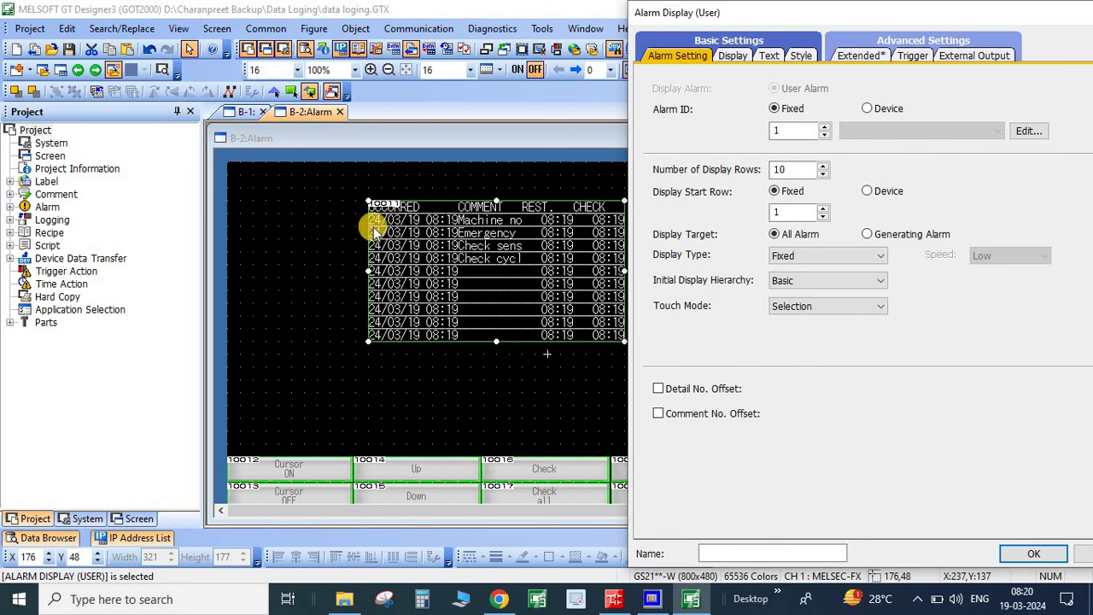
left_click(824, 165)
left_click(824, 164)
left_click(824, 164)
left_click(824, 164)
left_click(823, 165)
left_click(822, 166)
left_click(820, 167)
left_click(819, 167)
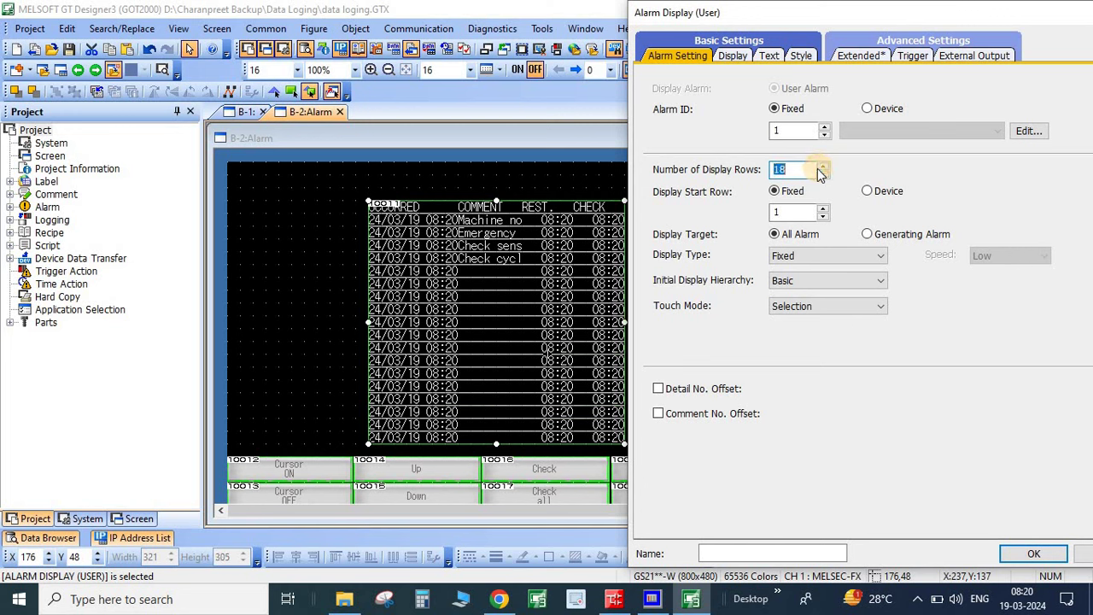
left_click(824, 169)
left_click(824, 168)
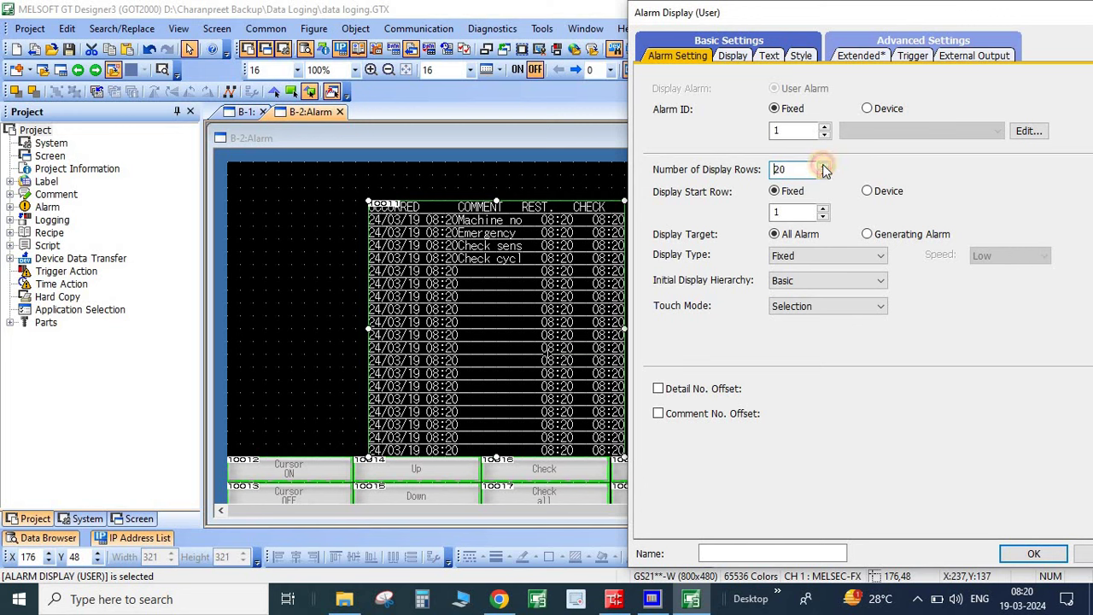
left_click(366, 170)
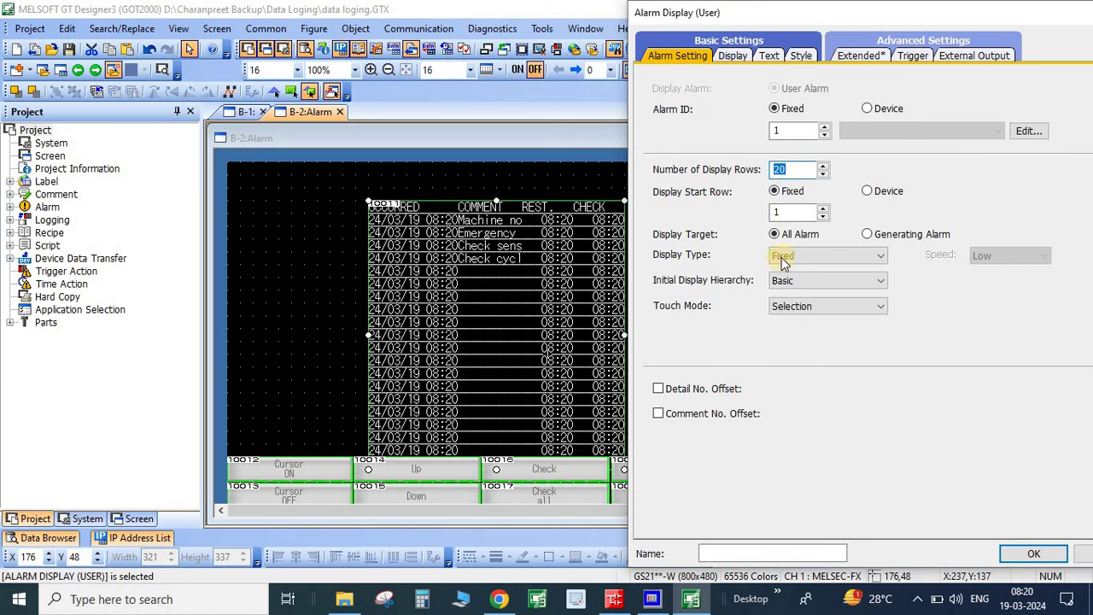
left_click_drag(709, 10, 565, 10)
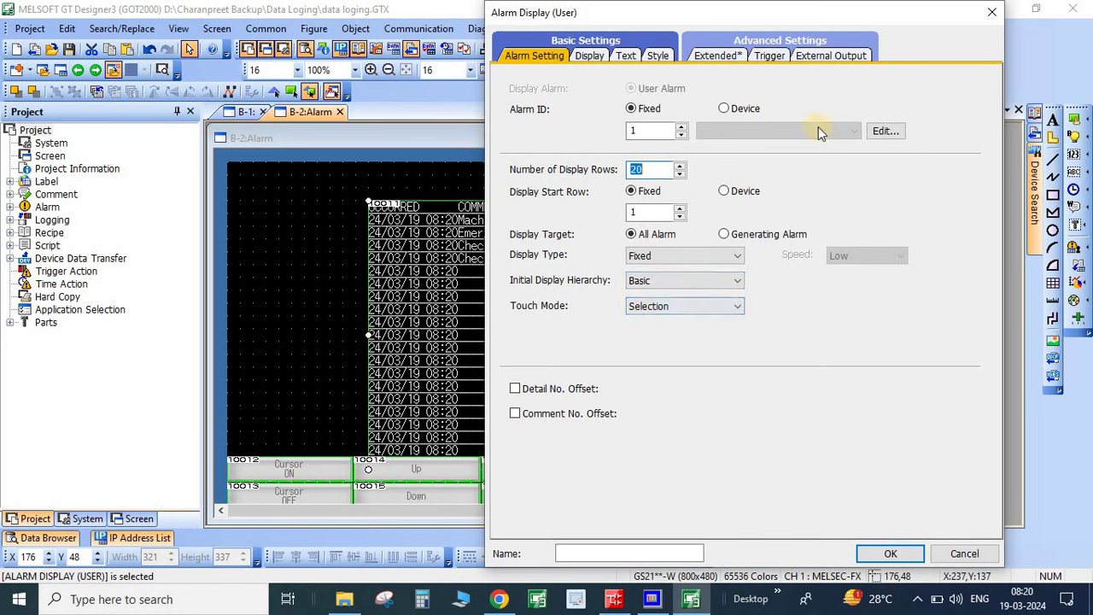
left_click(890, 550)
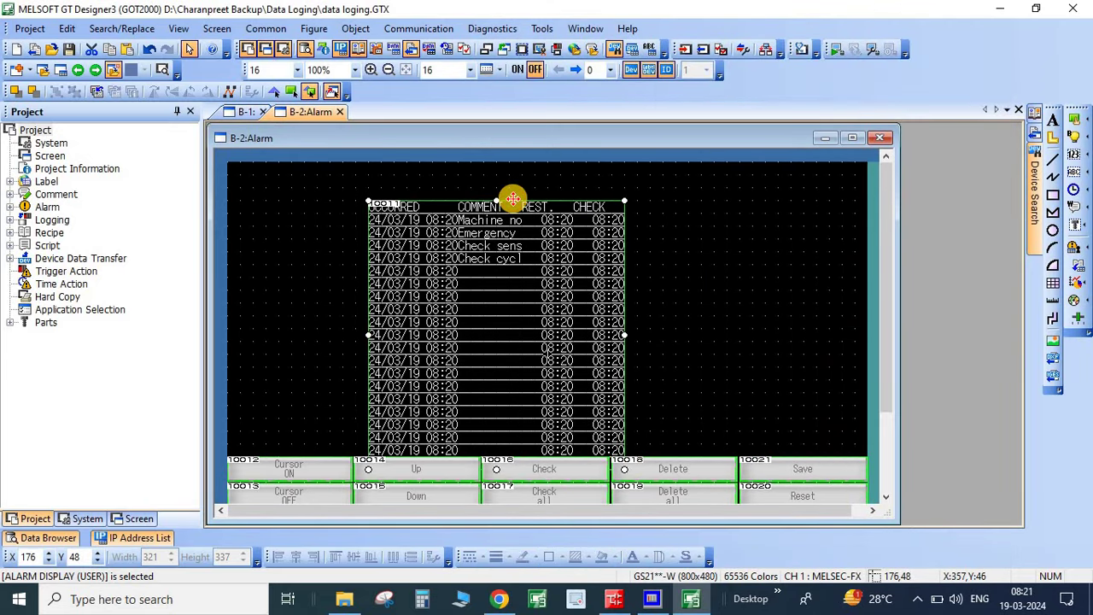
key("Up")
key("Up")
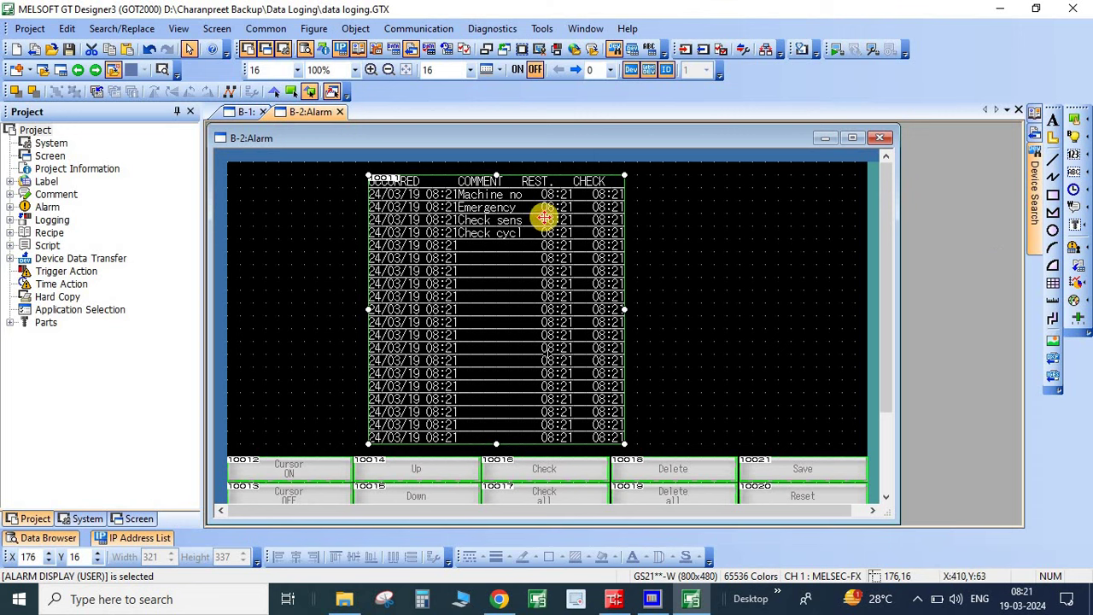
Add the Status column to the alarm display's contents, and try the Frequency column before removing it.
double_click(438, 287)
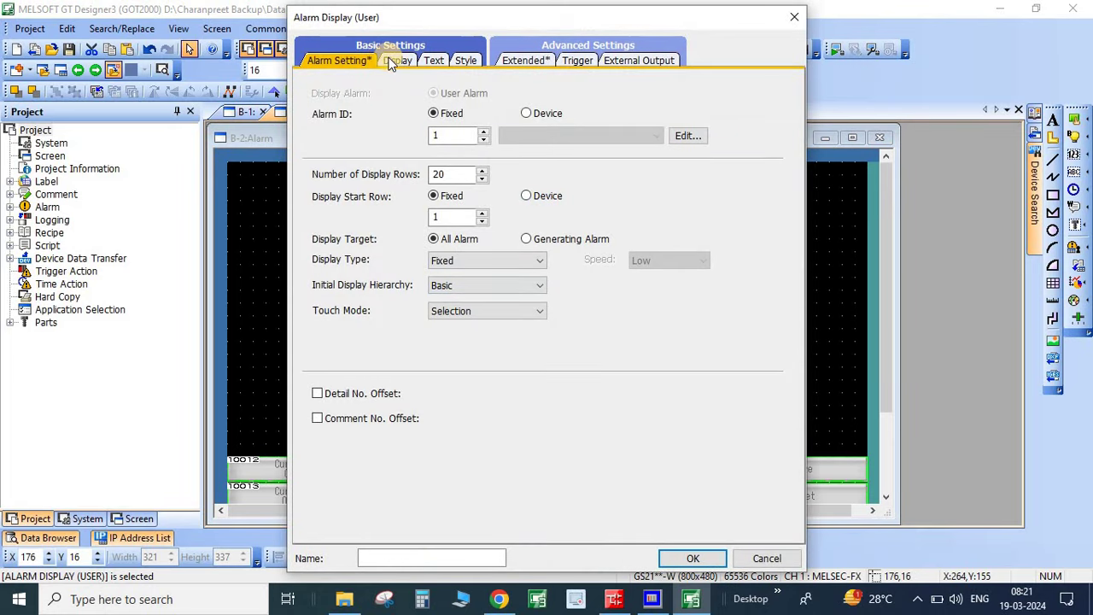
left_click(397, 61)
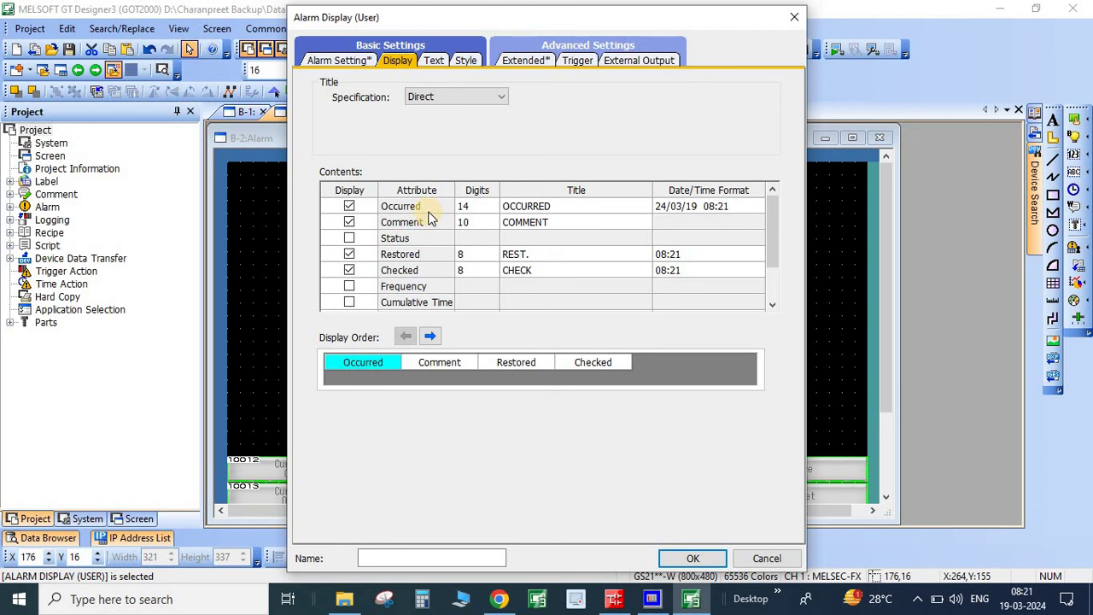
left_click_drag(421, 15, 737, 12)
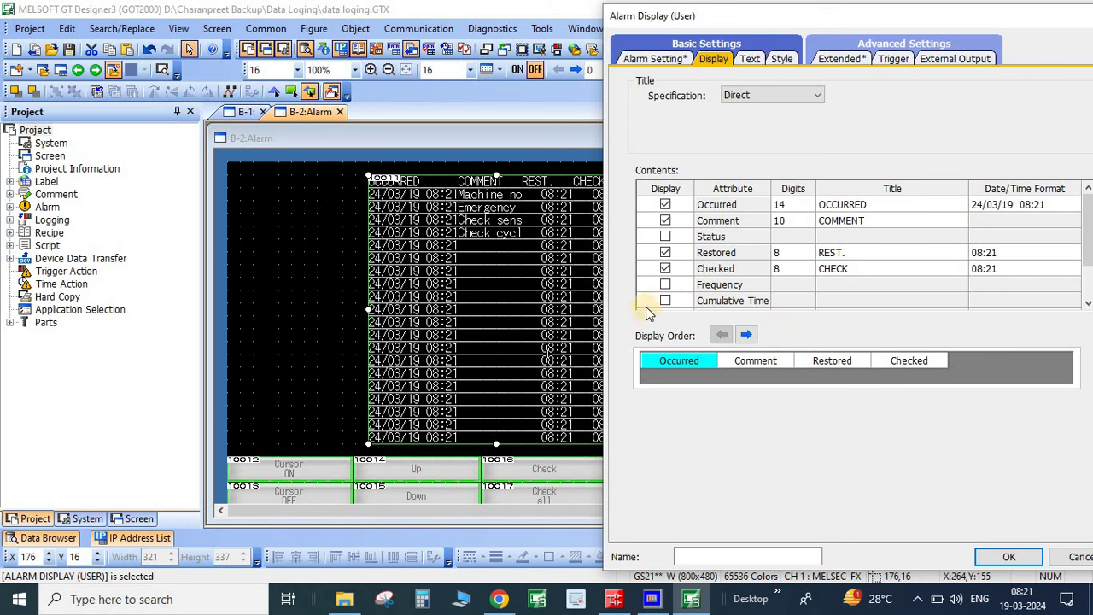
left_click_drag(693, 17, 423, 13)
left_click_drag(545, 42, 782, 283)
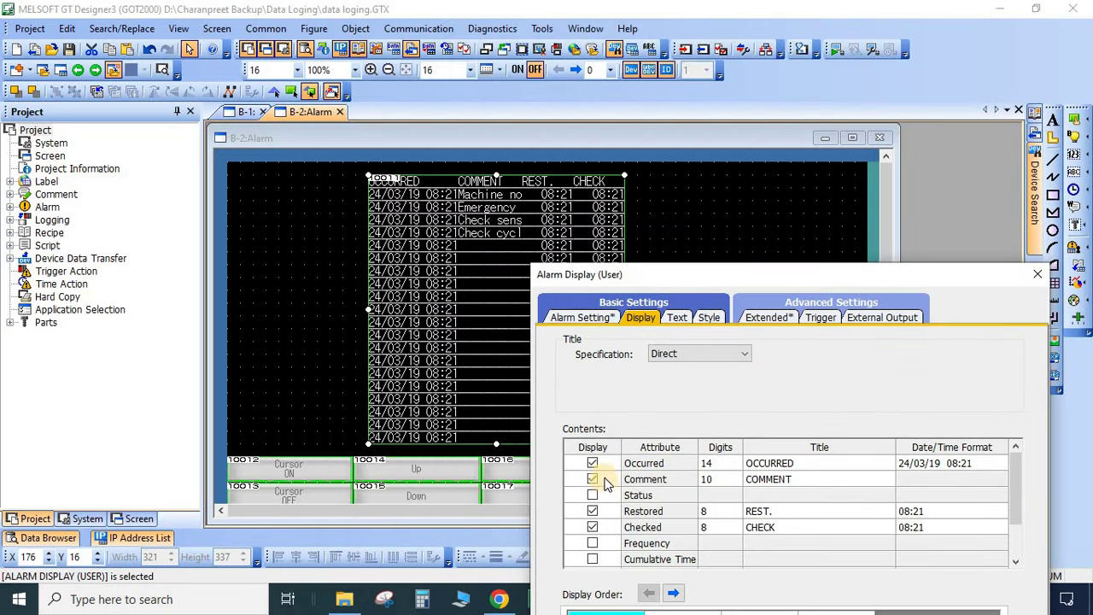
left_click(592, 497)
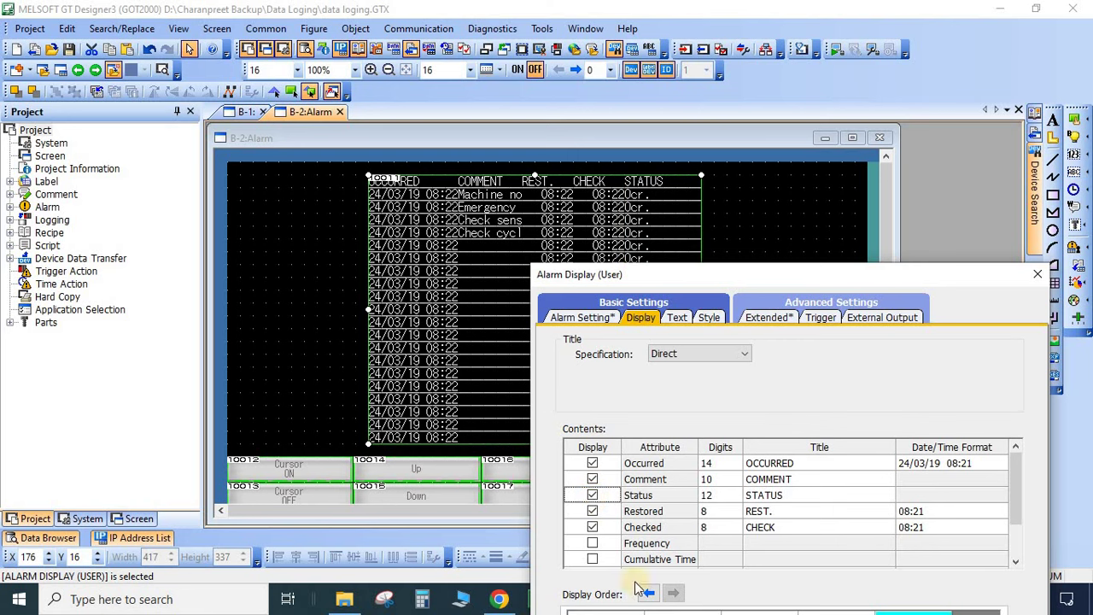
left_click(593, 543)
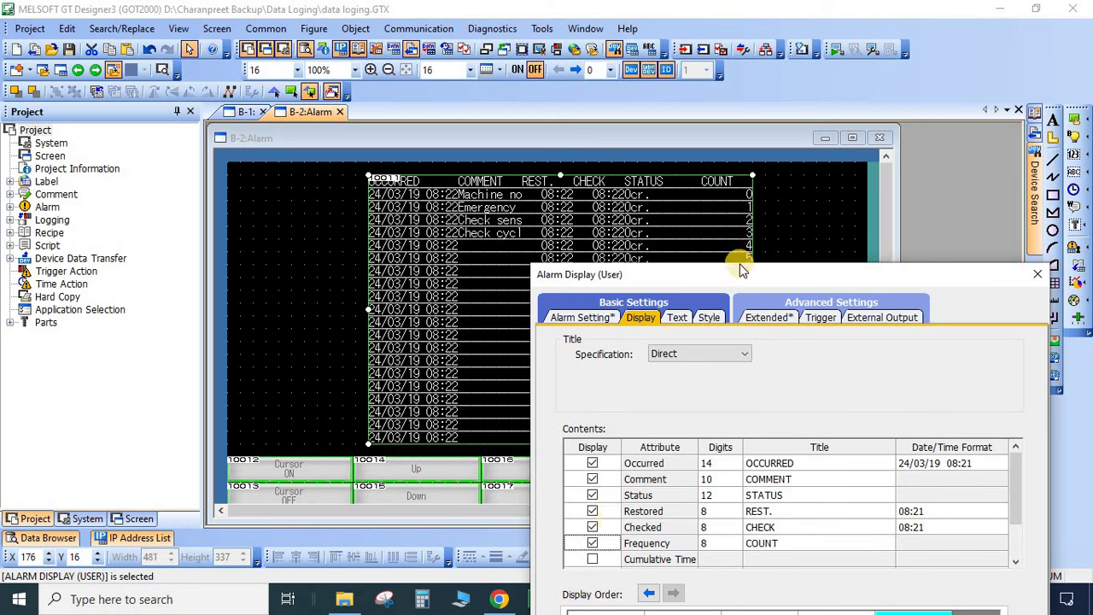
left_click(593, 543)
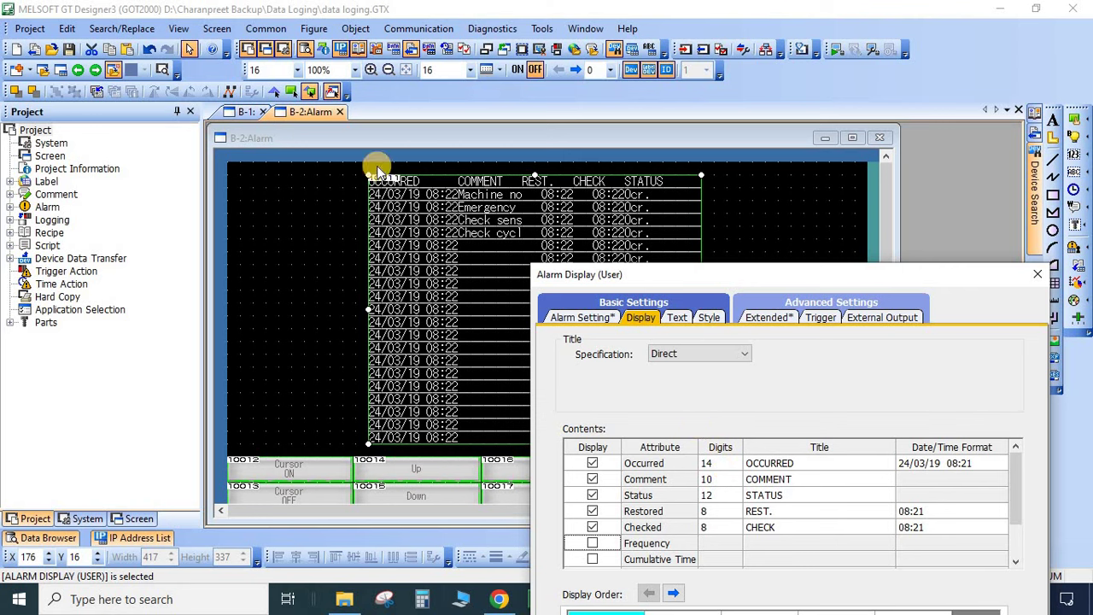
Try to reduce the Occurred column's digits to 10 and to 11.
left_click(713, 464)
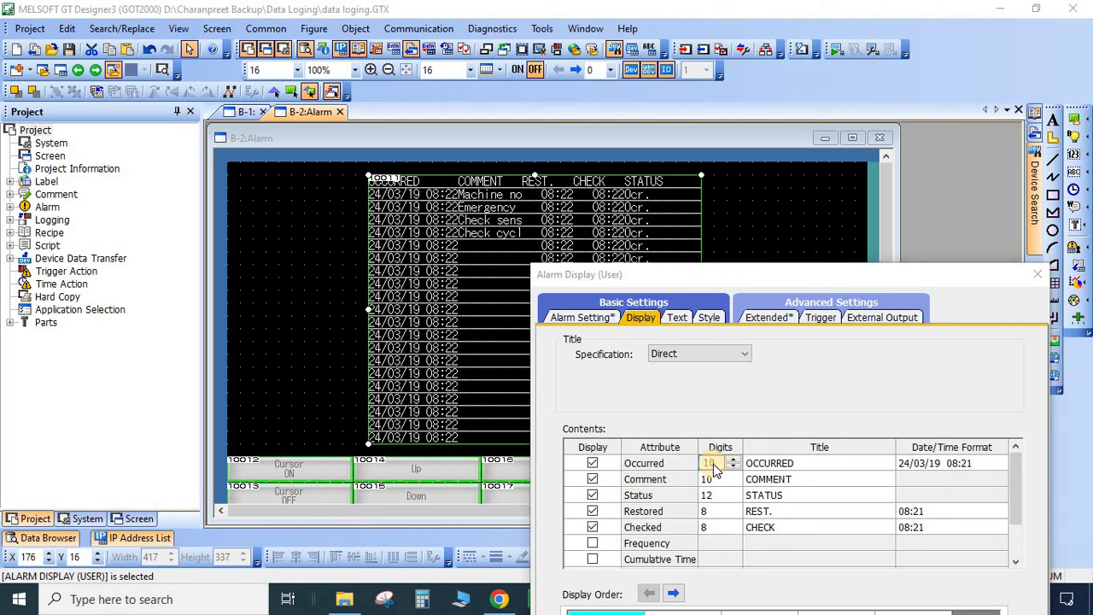
key("Return")
left_click(880, 567)
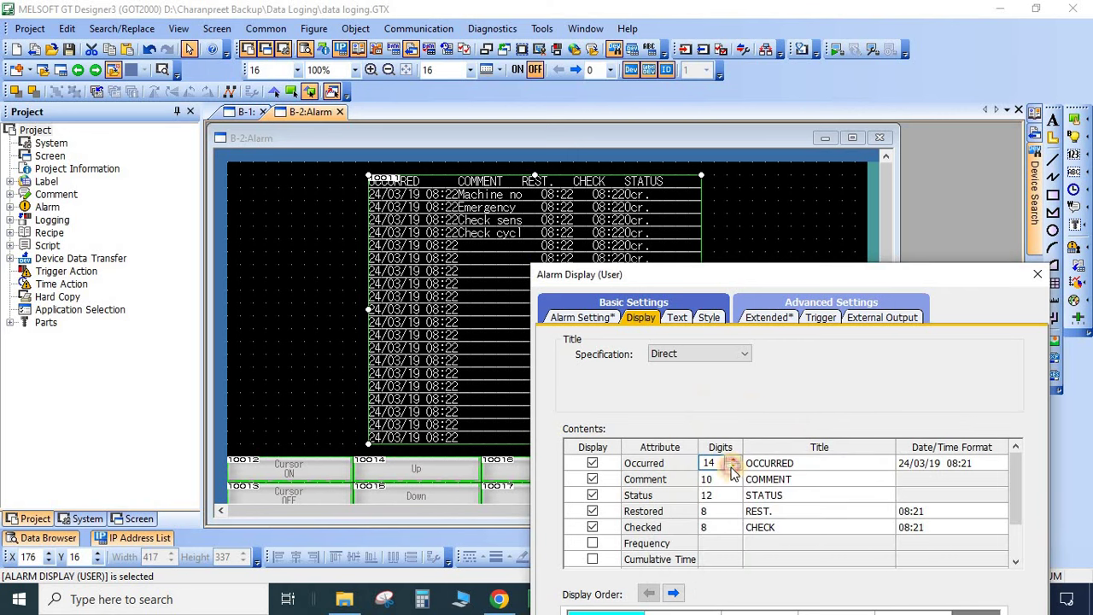
left_click(732, 460)
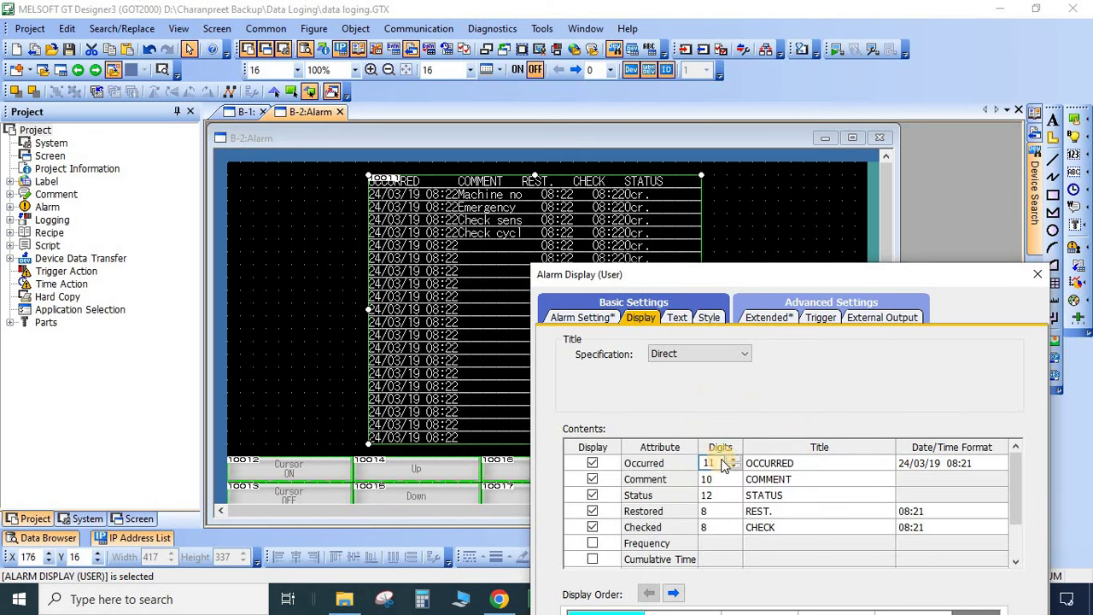
left_click(725, 462)
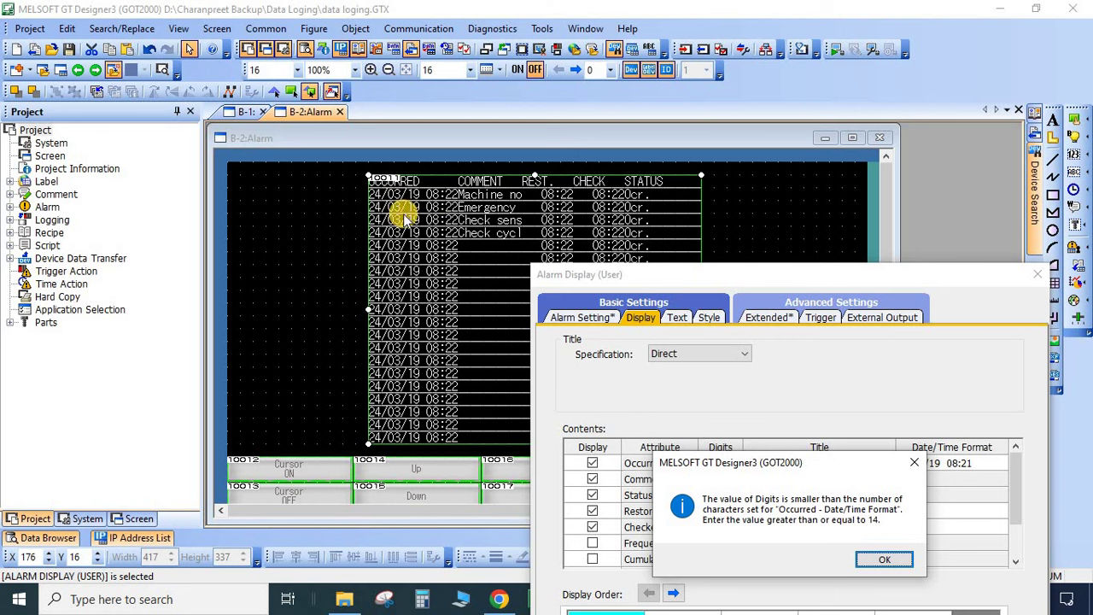
left_click(912, 560)
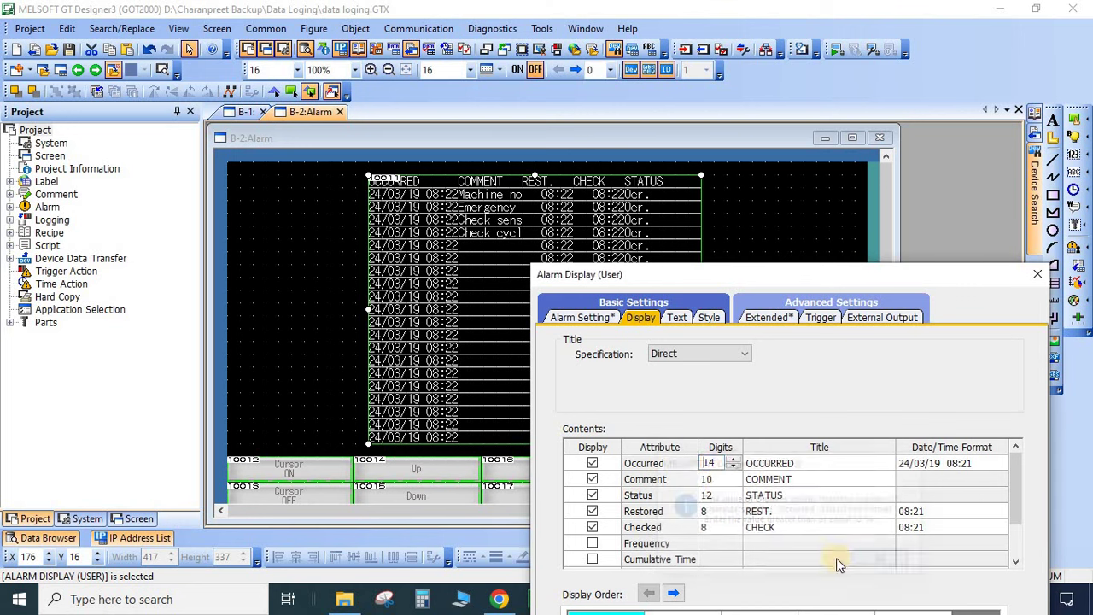
Set the Comment column to 60 digits, apply the alarm display settings, and move the table to X 0.
left_click(712, 480)
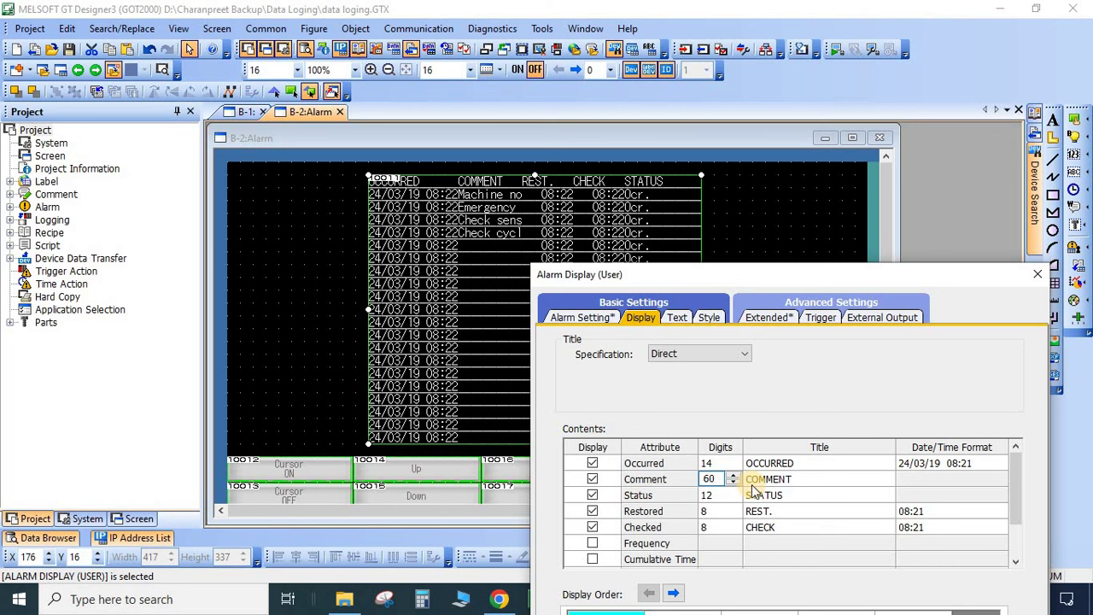
key("Return")
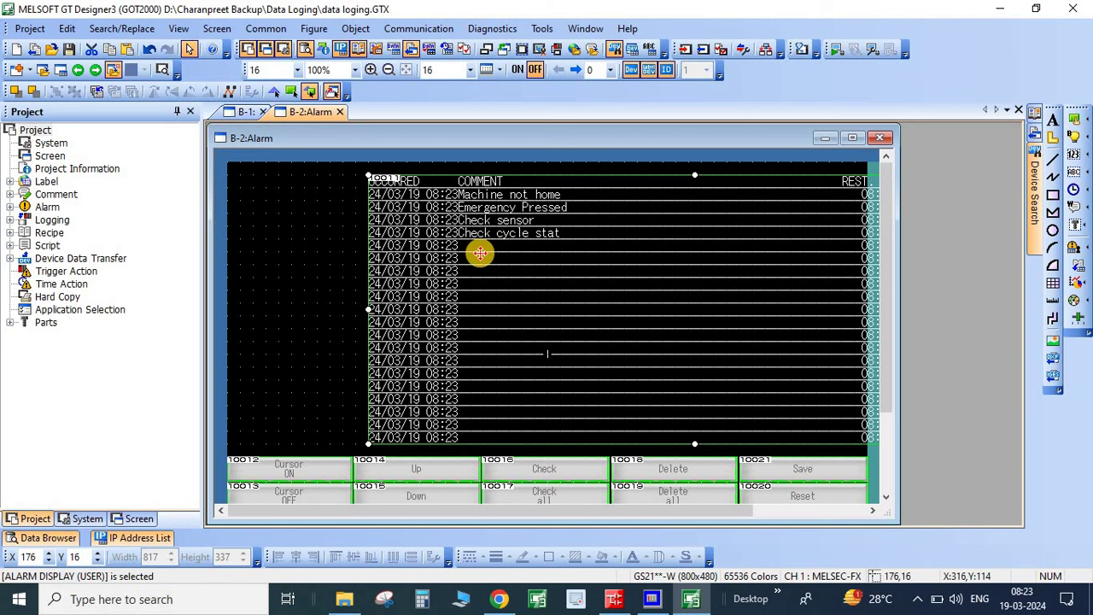
key("Left")
key("Left")
key("Left")
key("Left")
key("Left")
key("Left")
key("Left")
key("Left")
key("Left")
key("Left")
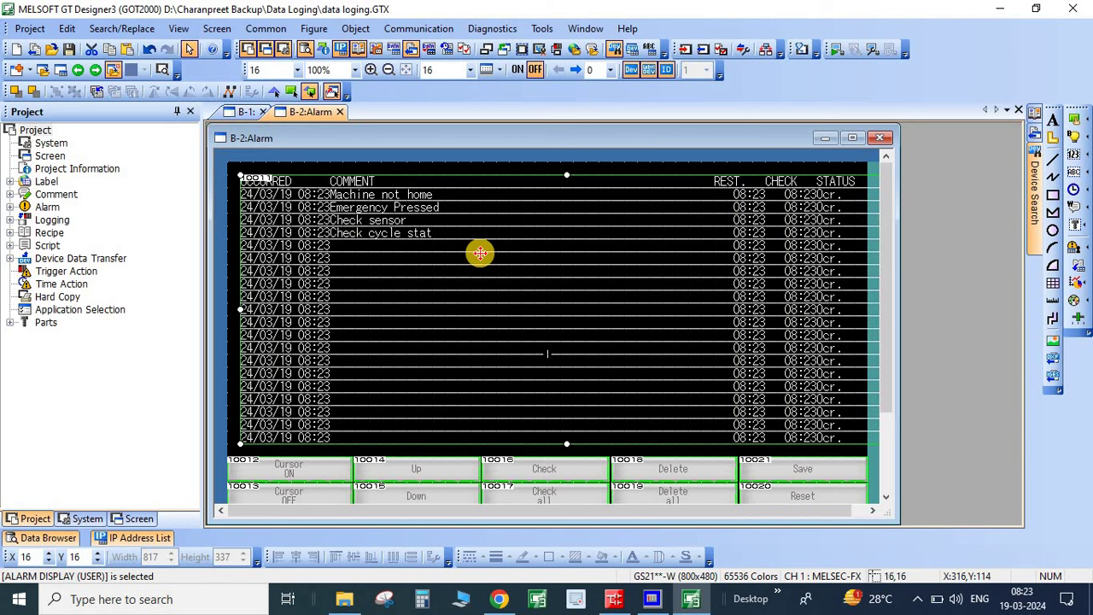
key("Left")
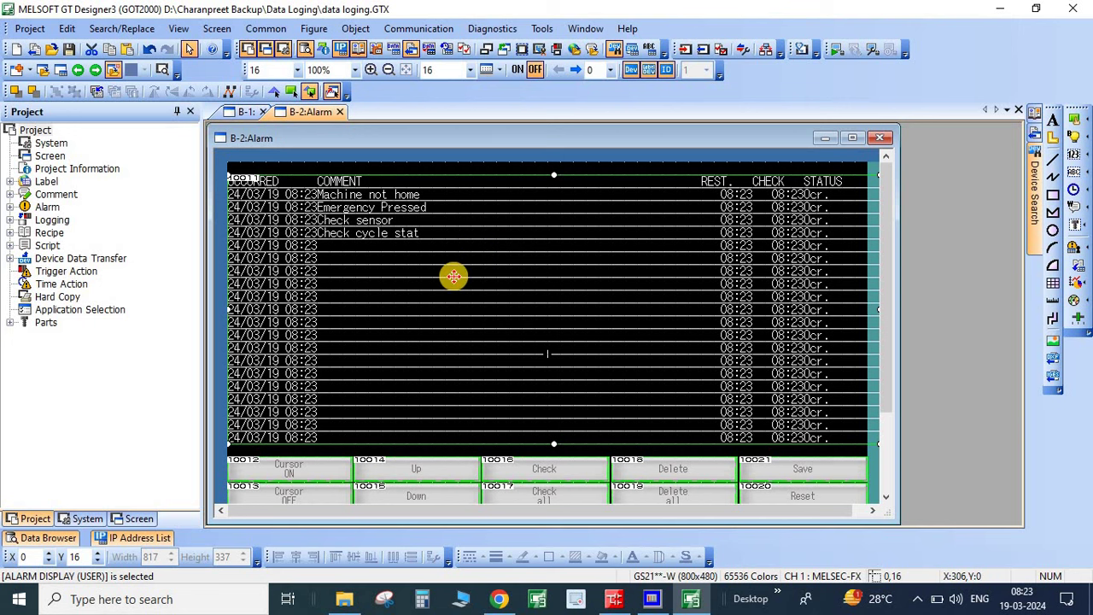
Set the Comment column of the user alarm display to 50 digits and apply the settings.
double_click(867, 188)
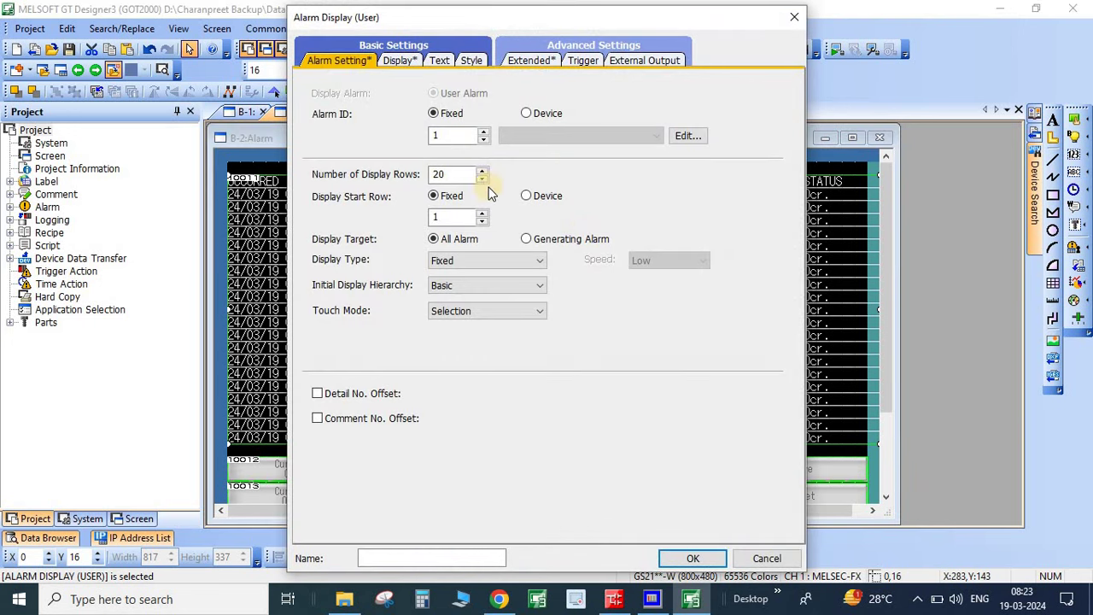
left_click(398, 58)
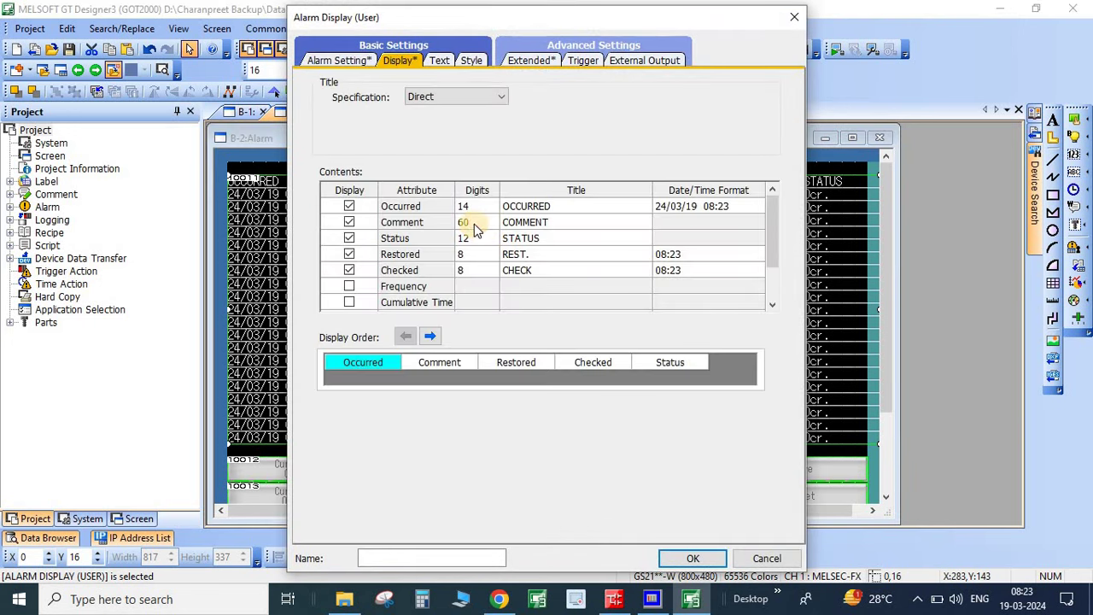
left_click(474, 222)
type("50")
key("Return")
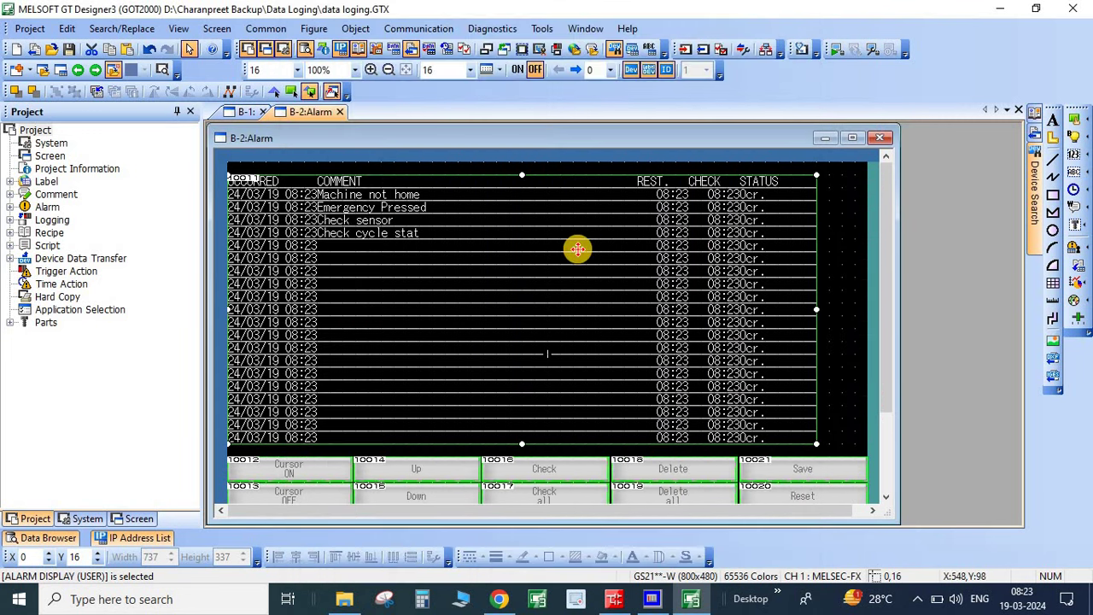
Move the alarm display table horizontally to X 32 so it sits centred on the screen.
key("Right")
key("Right")
key("Right")
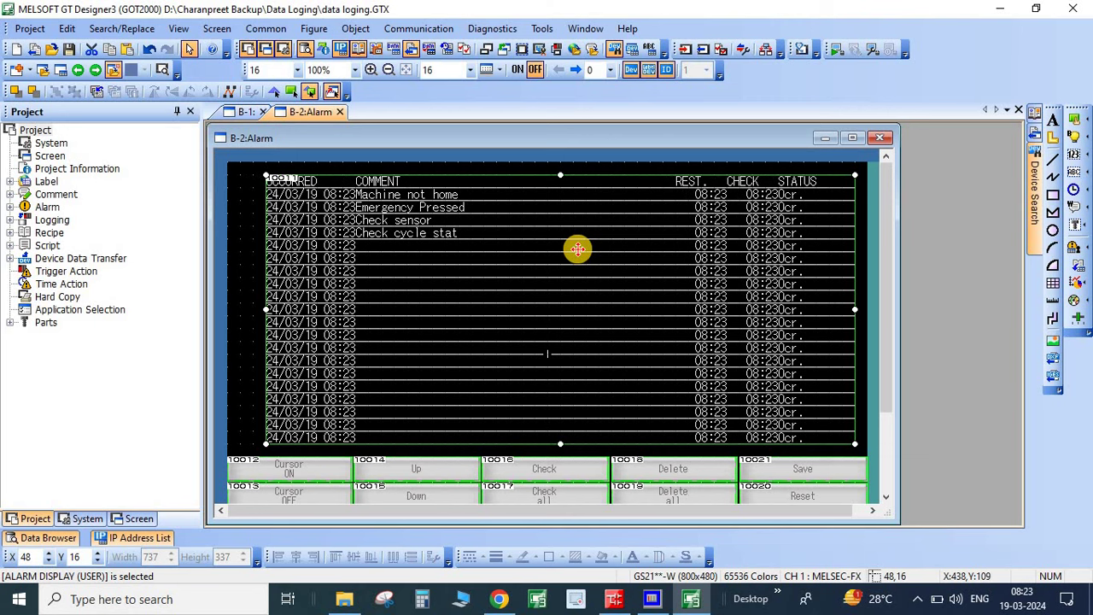
key("Left")
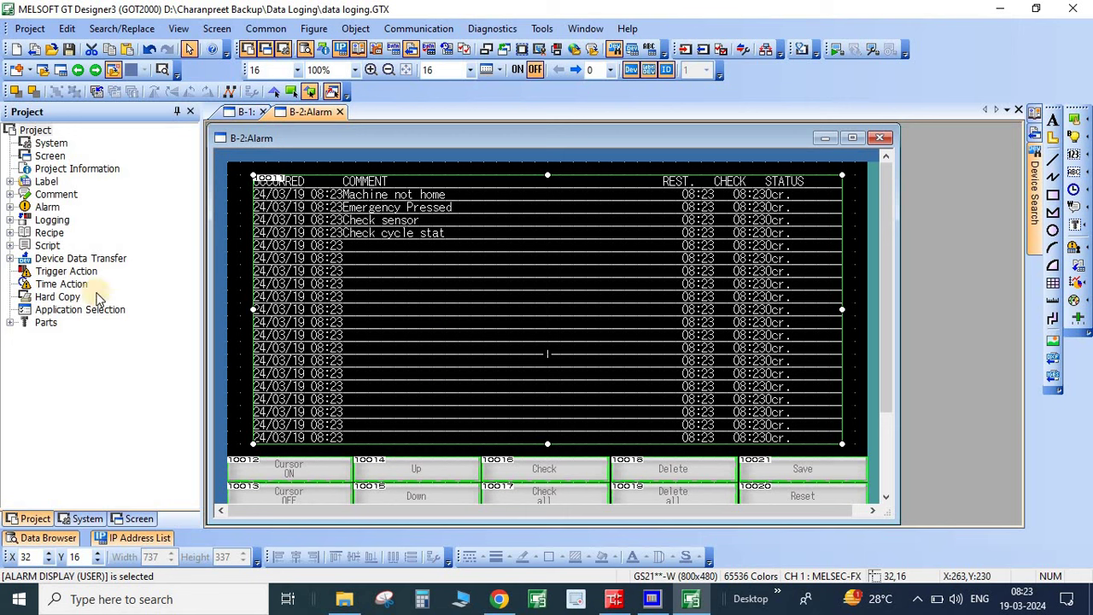
Review the project's Alarm Common Setting and close it without changing anything.
left_click(10, 208)
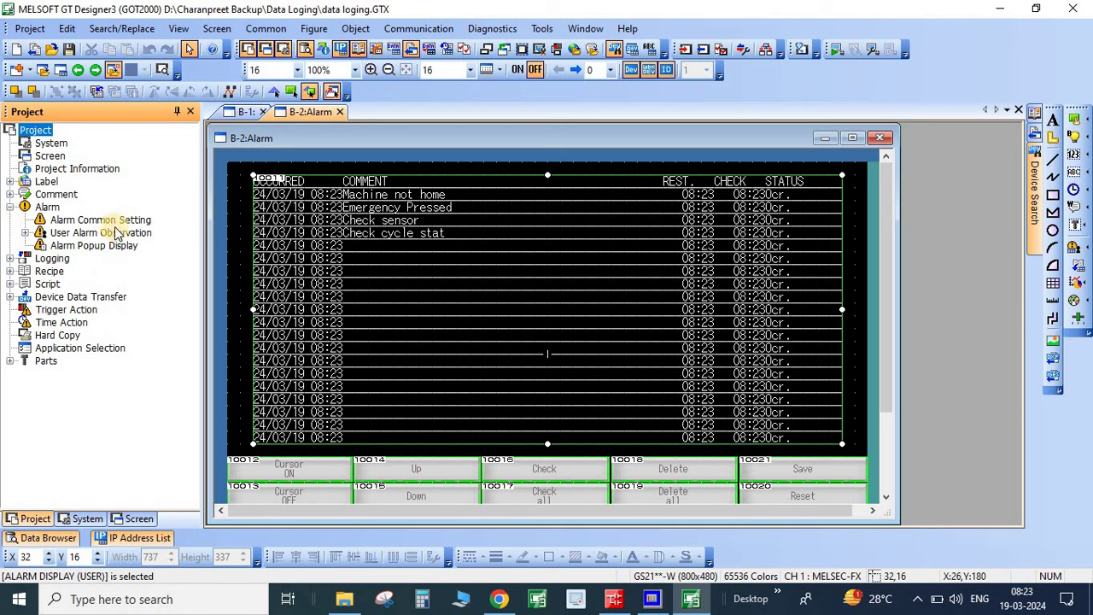
double_click(69, 222)
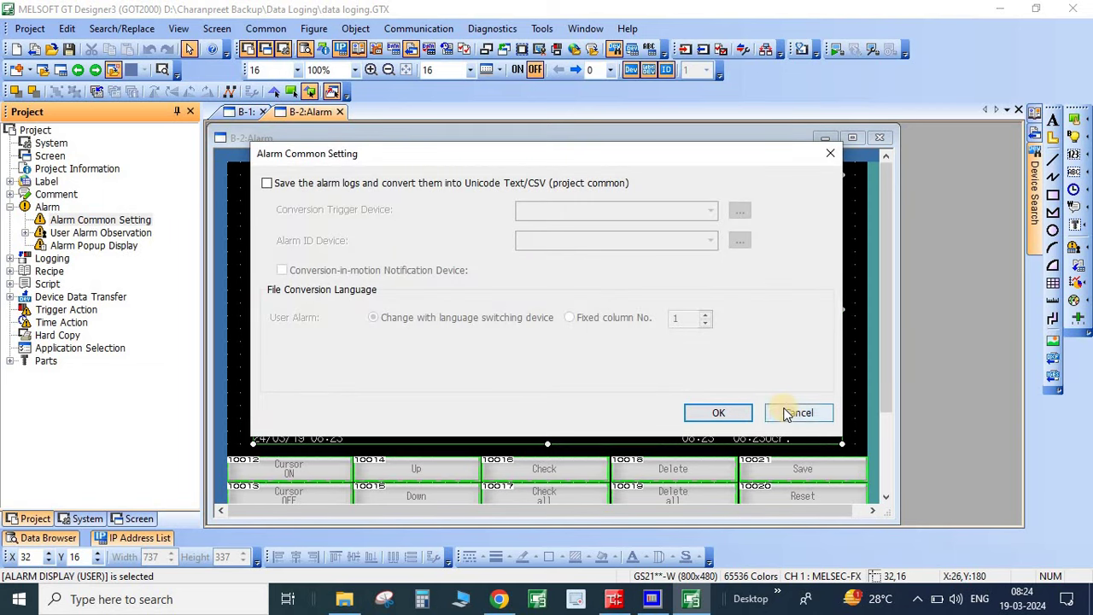
left_click(793, 412)
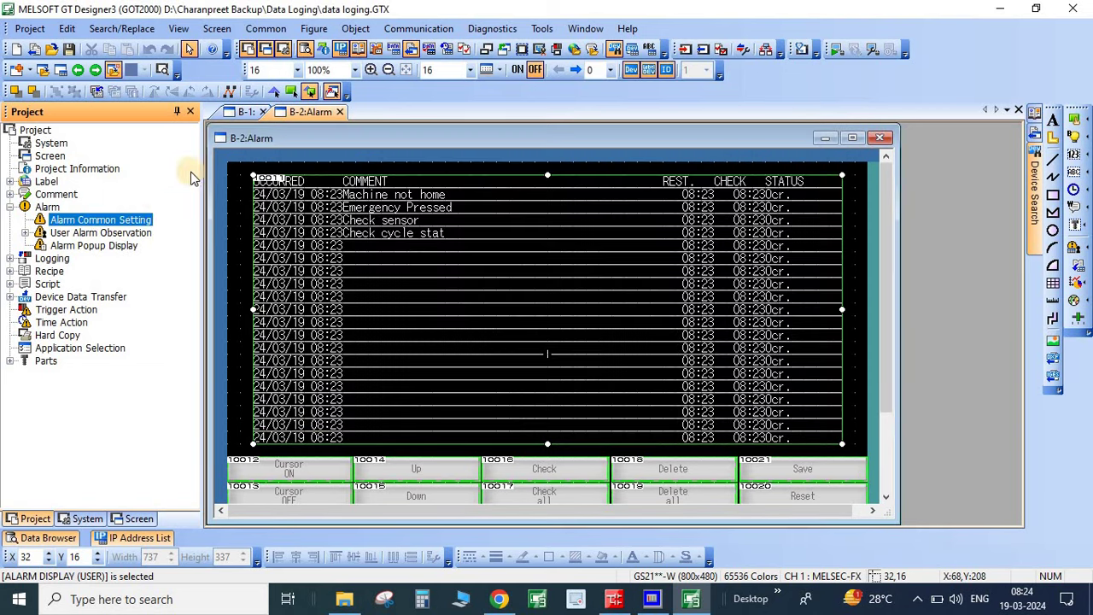
Open user alarm observation 1 from the project tree and enter Alarm as its alarm name.
left_click(25, 232)
left_click(101, 220)
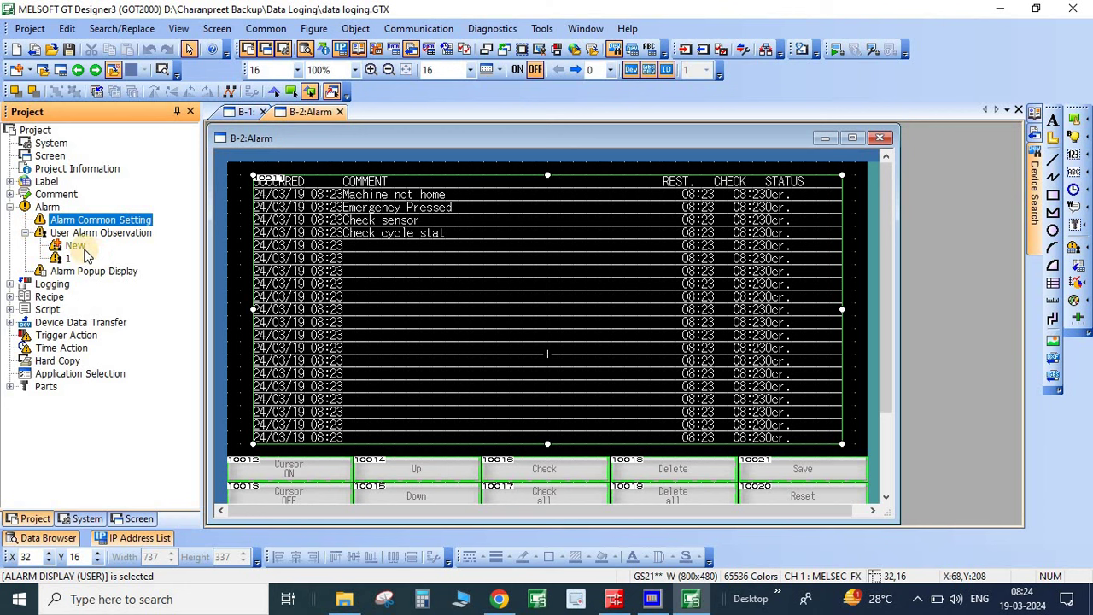
left_click(367, 243)
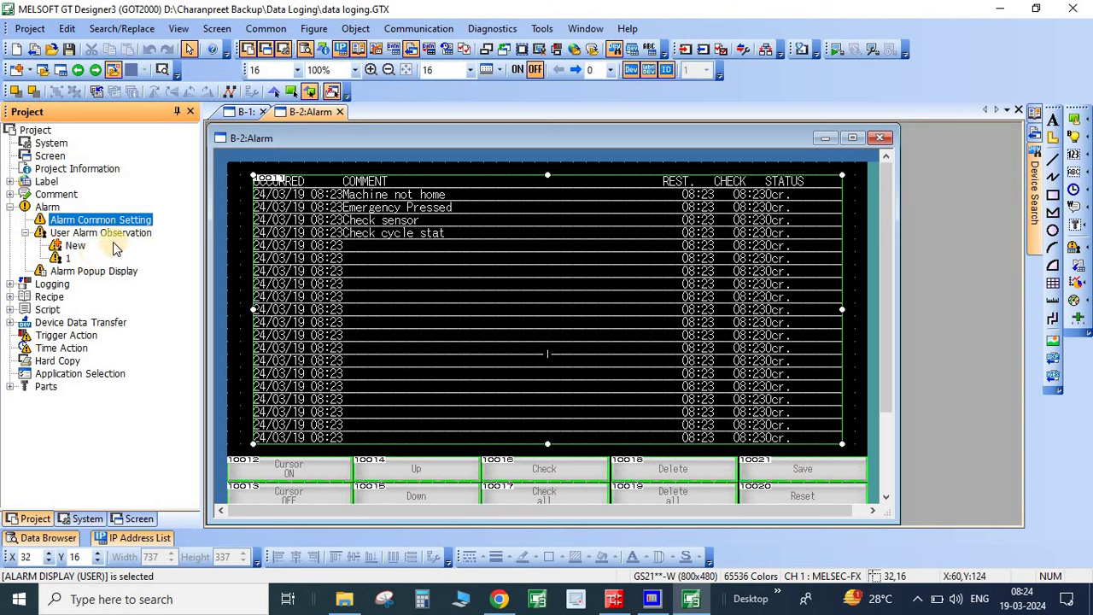
left_click(53, 226)
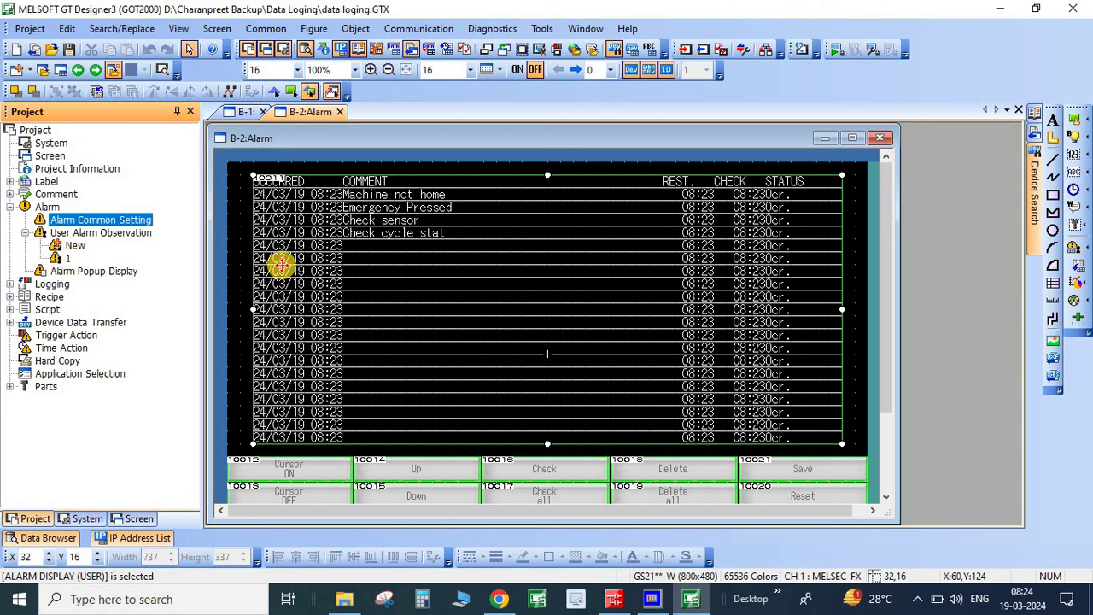
double_click(63, 258)
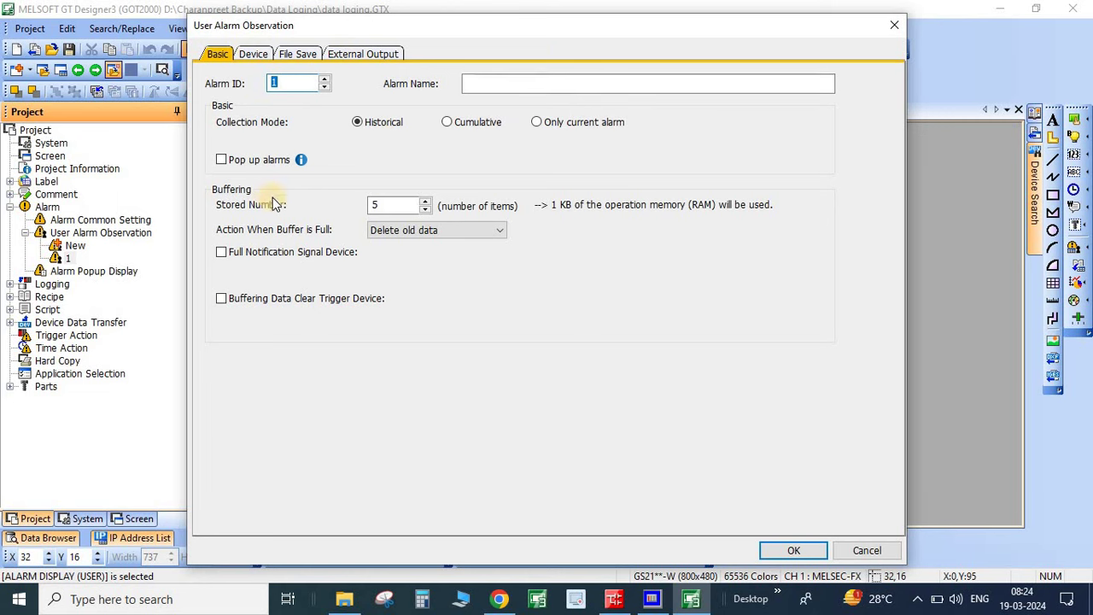
left_click(286, 85)
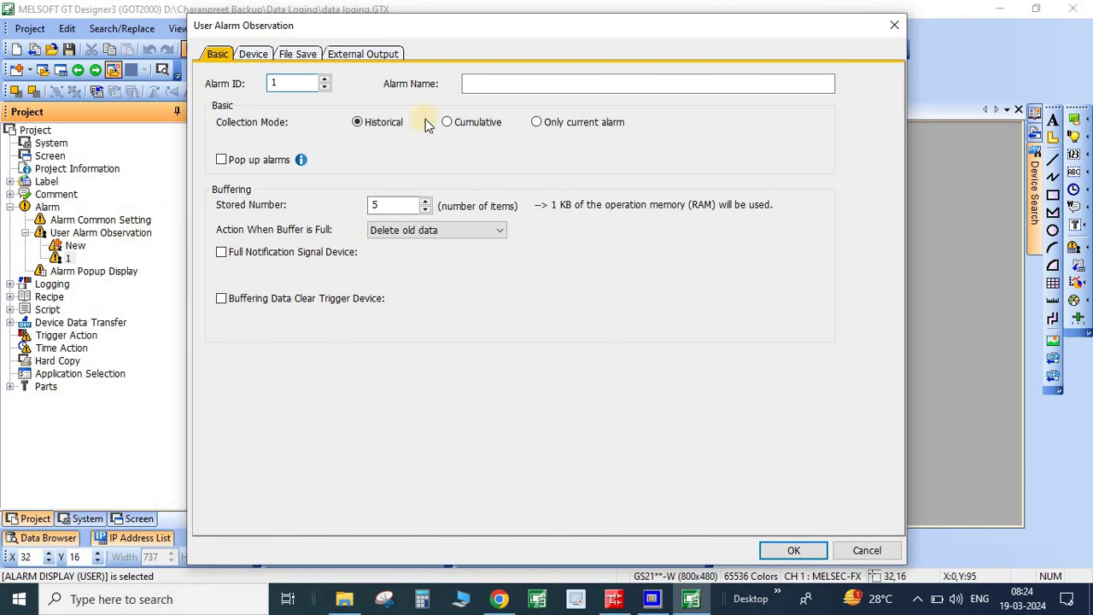
left_click(509, 85)
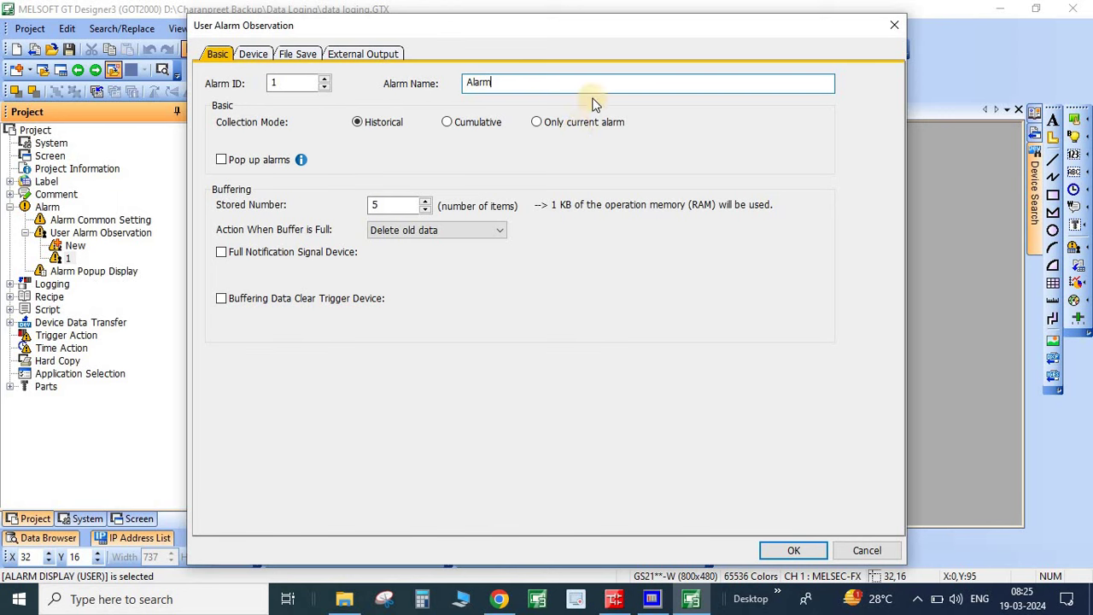
Try the Only current alarm collection mode and return the alarm observation to Historical.
left_click(576, 126)
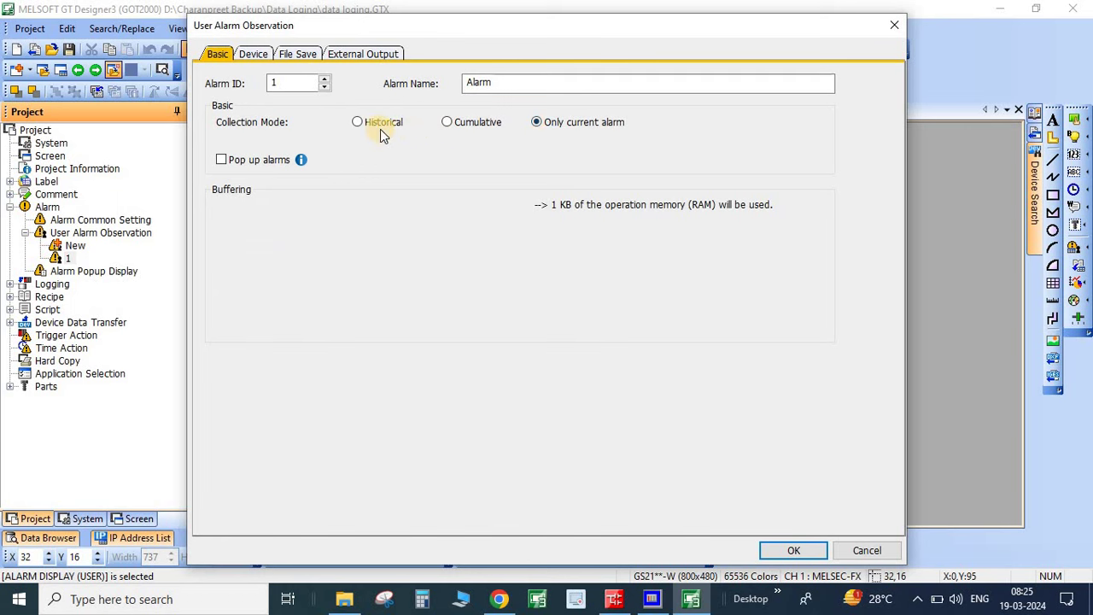
left_click(357, 123)
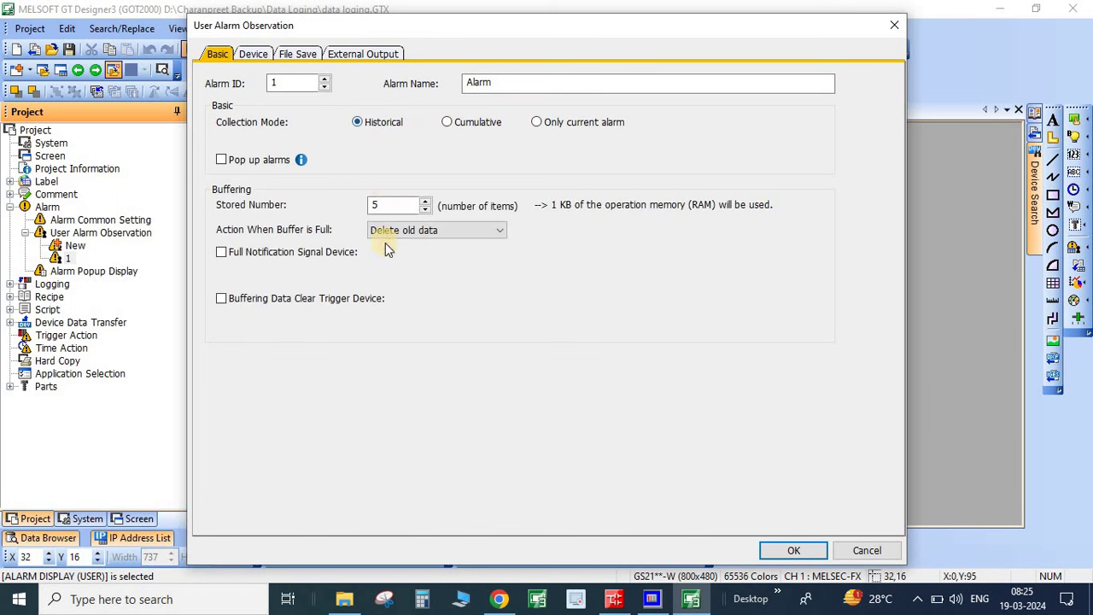
left_click(537, 122)
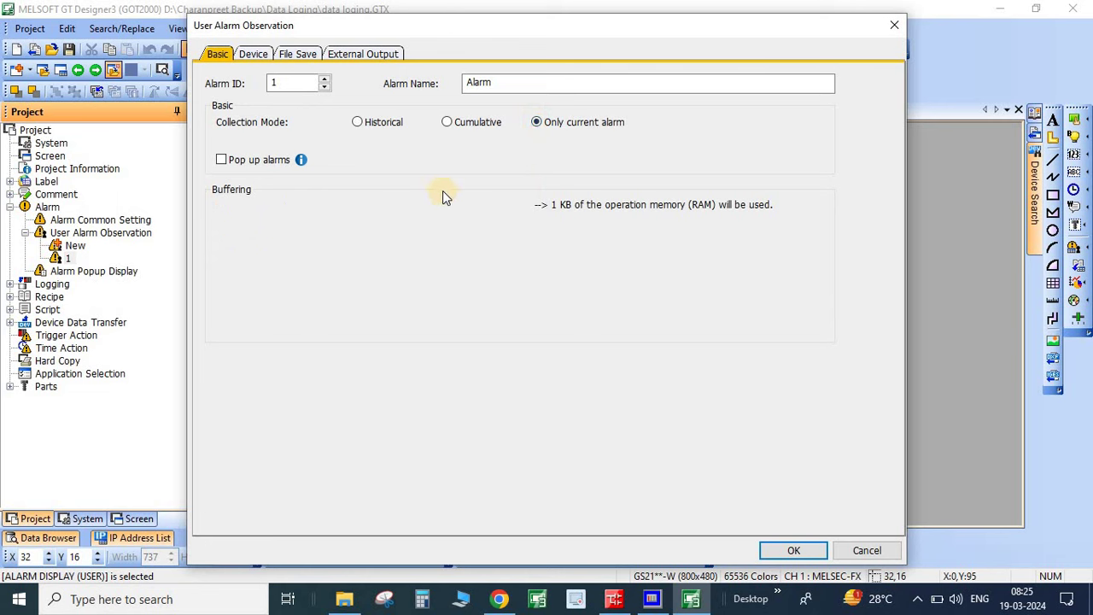
left_click(358, 122)
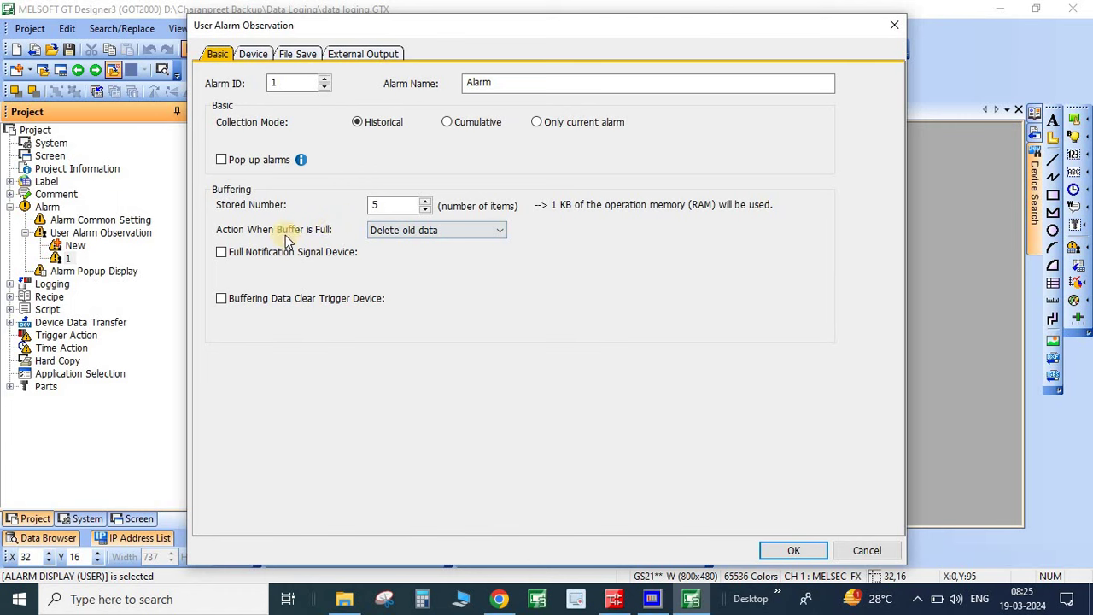
Increase the stored number of items in the alarm observation's buffering settings.
left_click(405, 204)
left_click(424, 202)
left_click(425, 202)
left_click(424, 202)
Review the devices assigned to the alarm points in the observation's device settings.
left_click(253, 54)
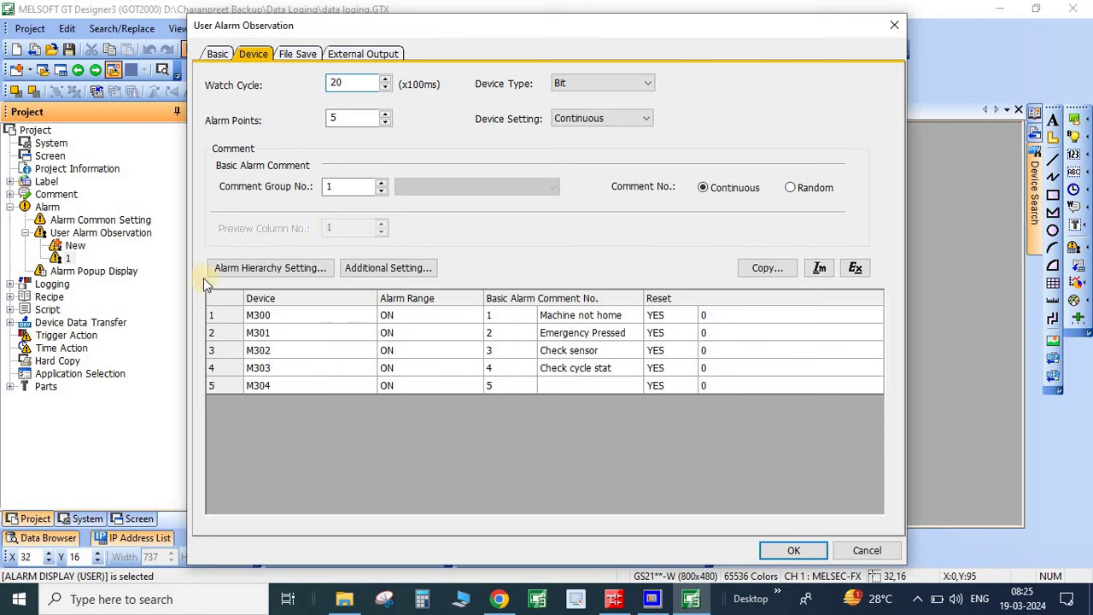
left_click(278, 315)
left_click(268, 351)
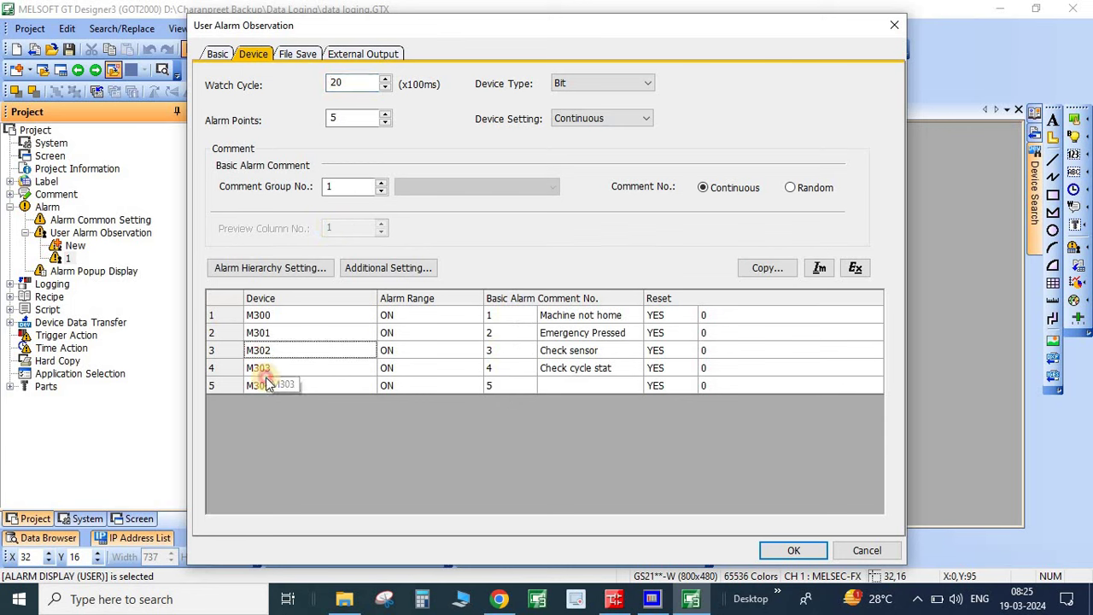
left_click(262, 369)
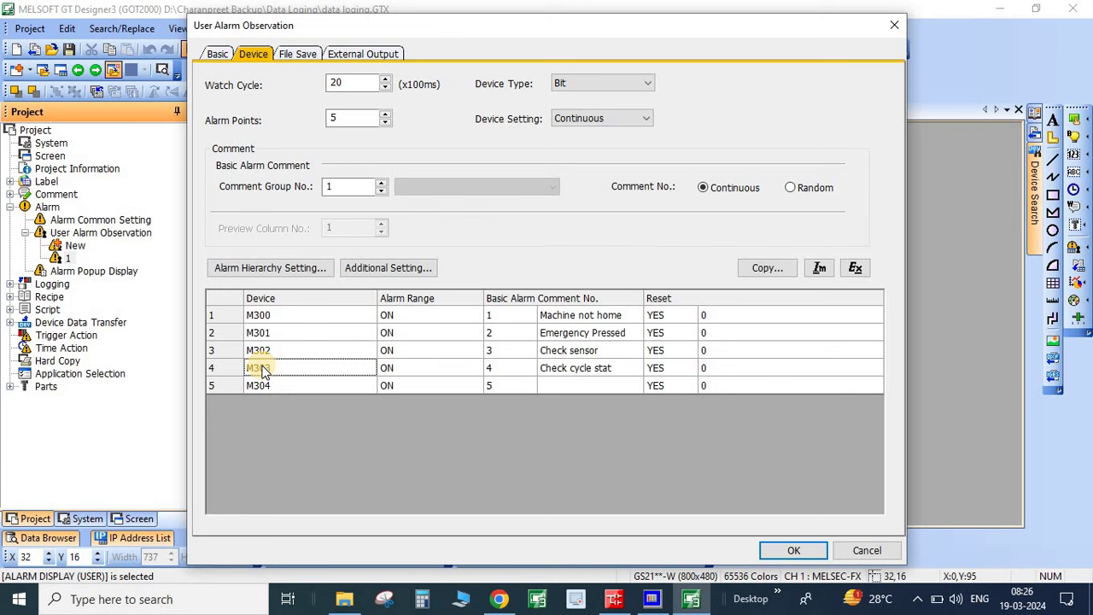
left_click(282, 320)
left_click(282, 332)
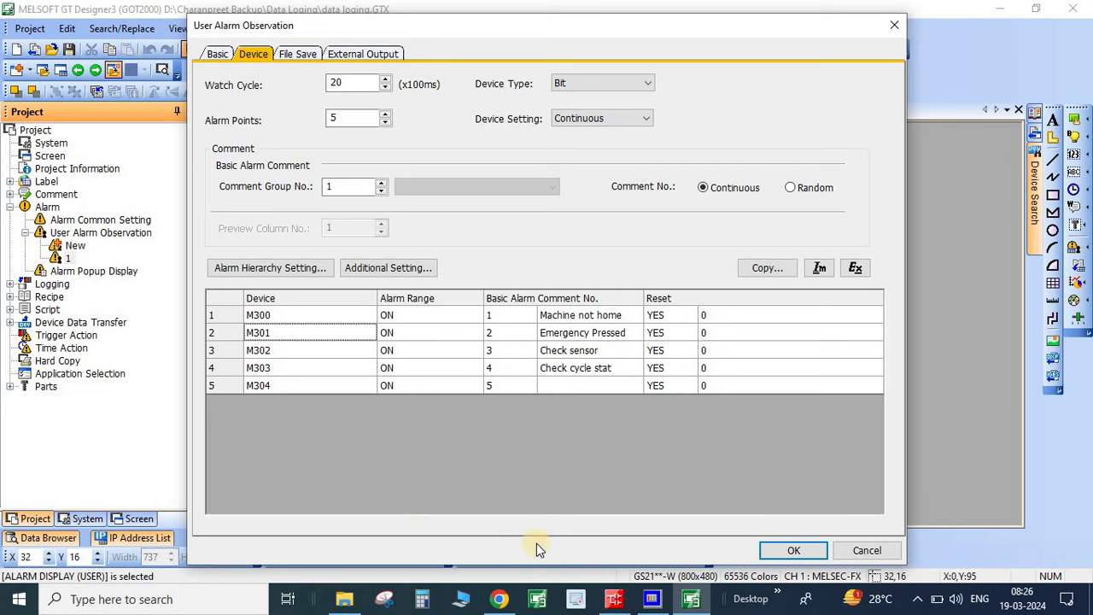
Switch to GX Works2, examine the MAIN ladder rungs driving coils M300 to M304, and return to the alarm observation settings.
mouse_move(614, 598)
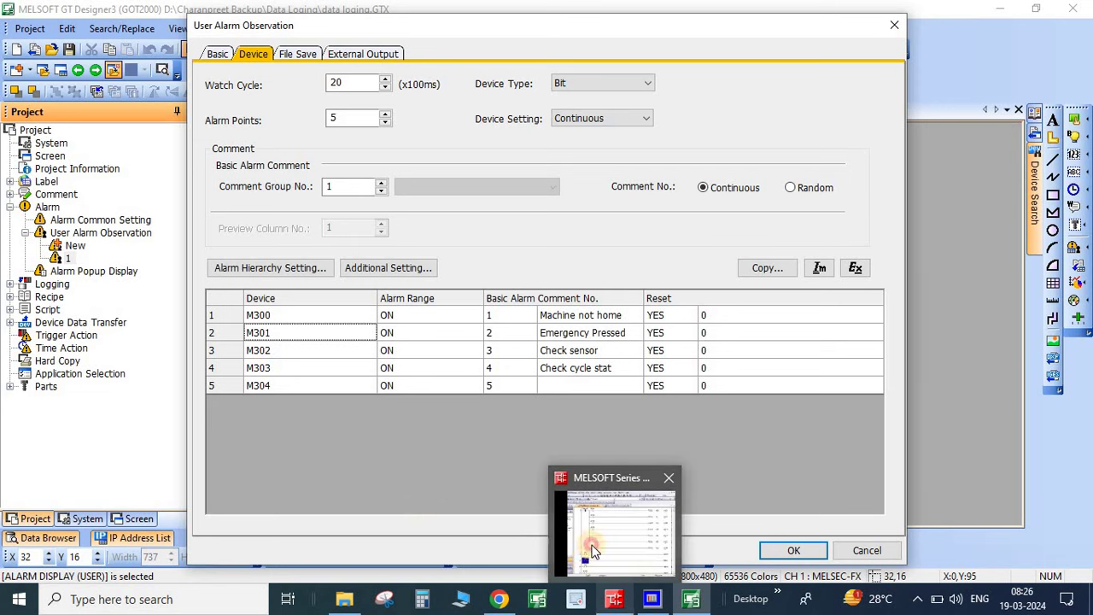
left_click(613, 530)
left_click(636, 24)
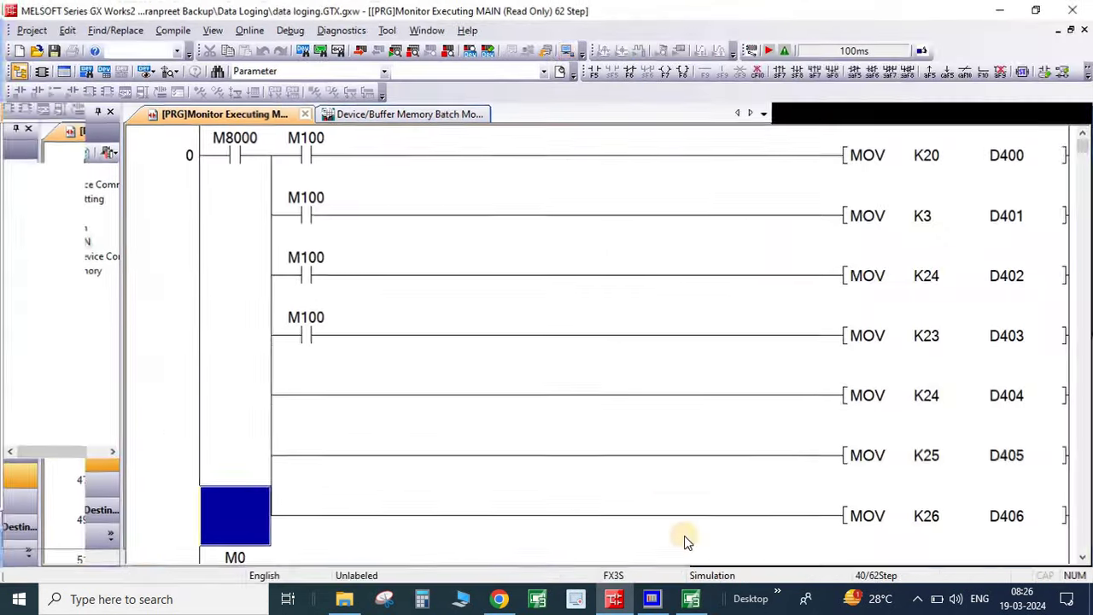
scroll(725, 550, "down", 10)
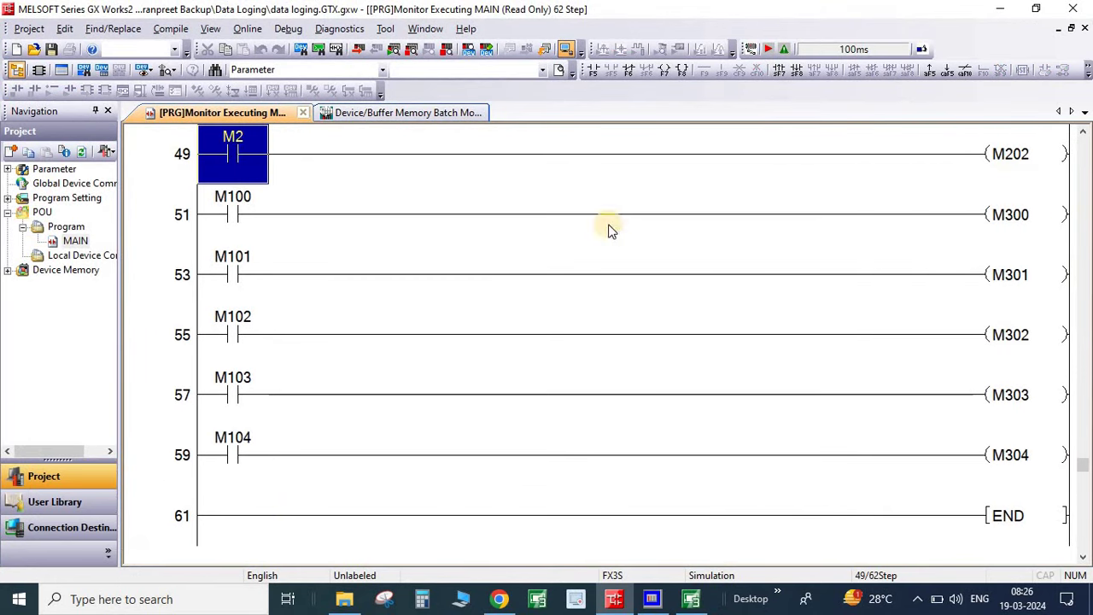
left_click(1020, 218)
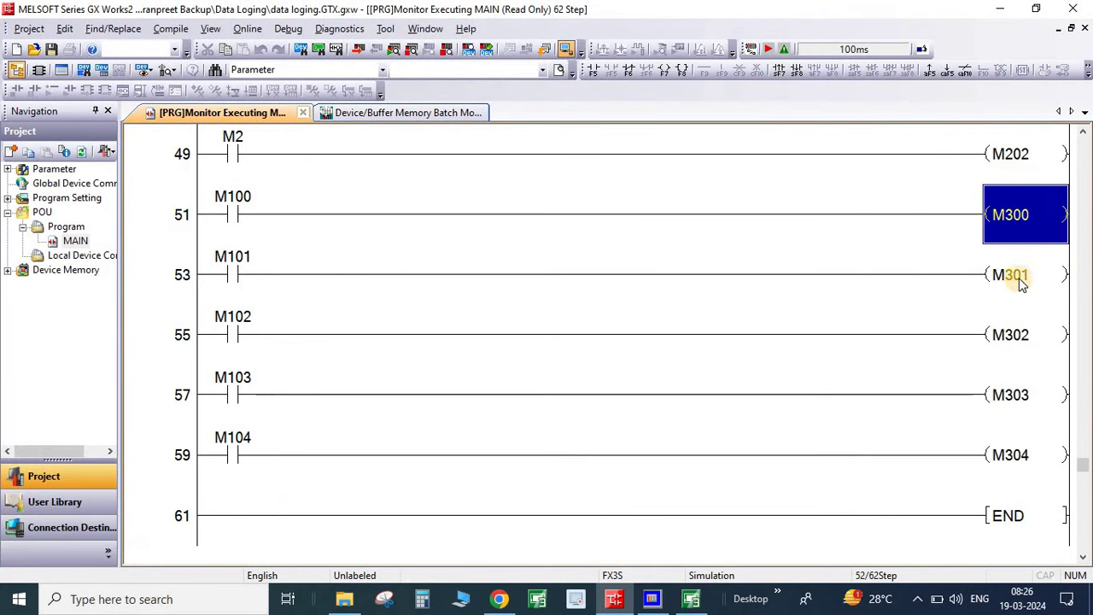
left_click(1019, 287)
left_click(999, 362)
left_click(1001, 411)
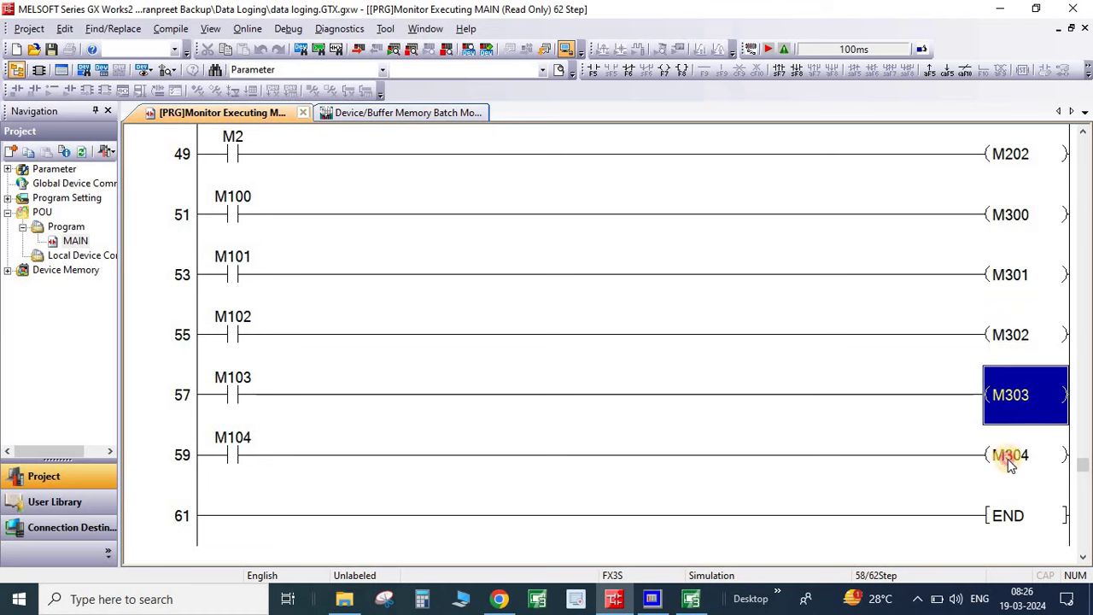
left_click(1010, 460)
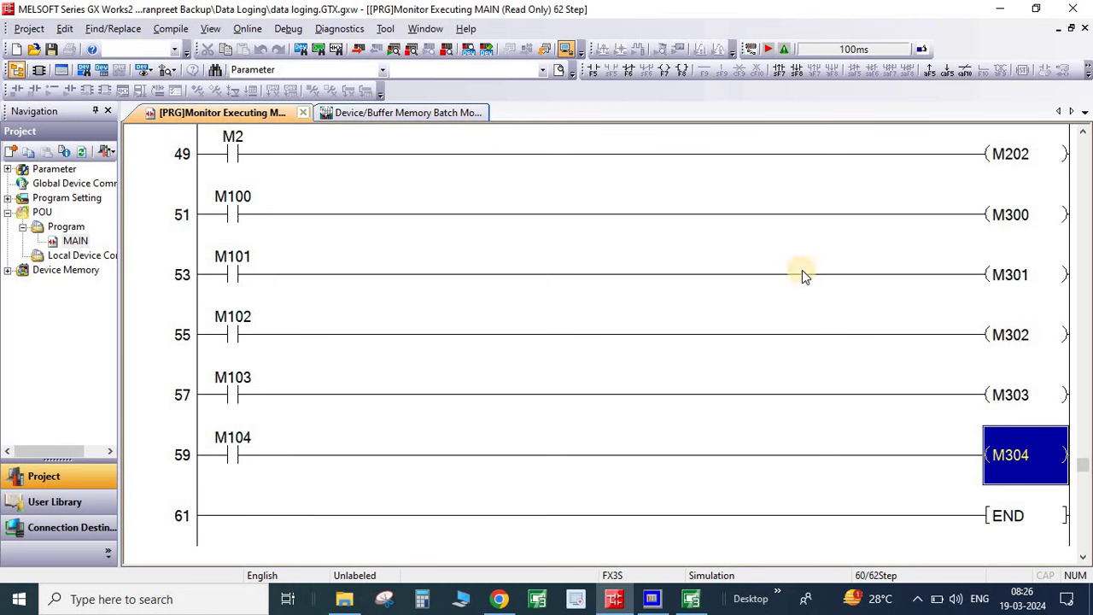
left_click(999, 8)
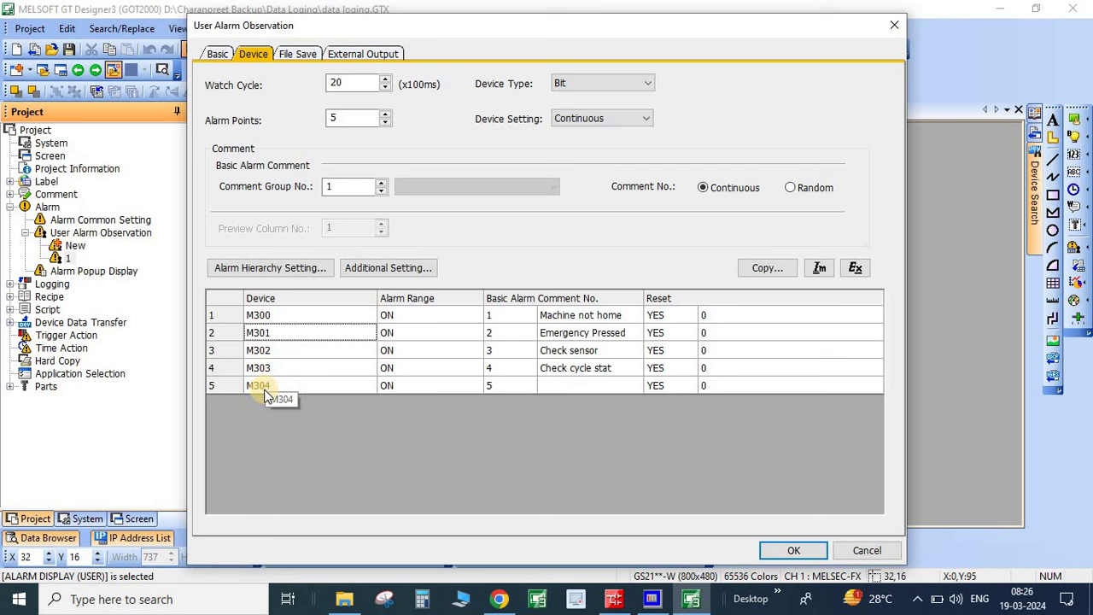
Re-enter M300 as the device of the first alarm row.
double_click(281, 316)
key("BackSpace")
key("BackSpace")
key("BackSpace")
key("BackSpace")
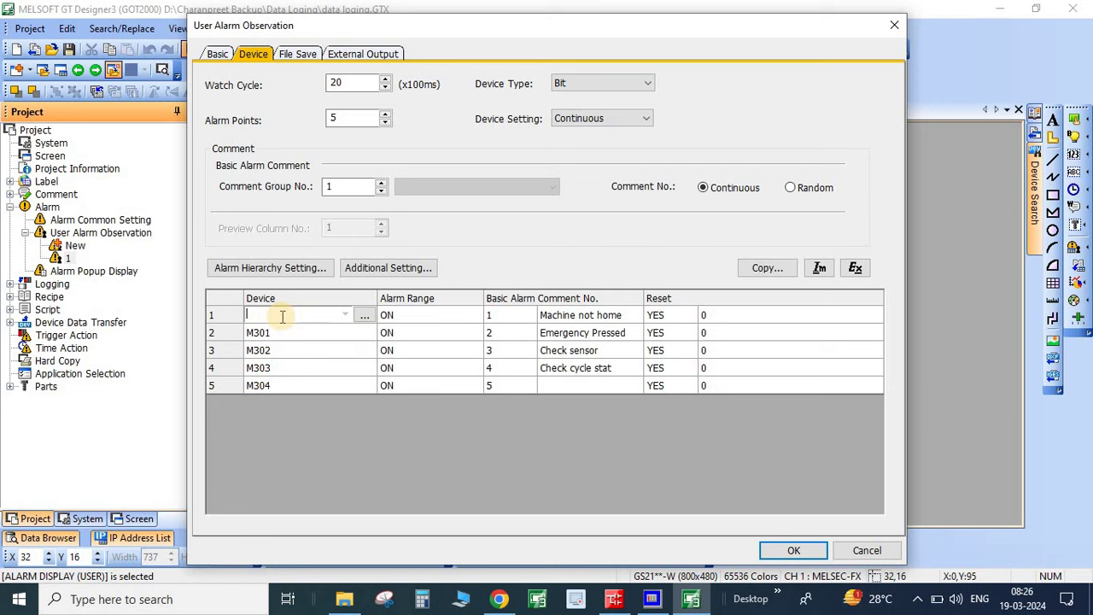
type("m300")
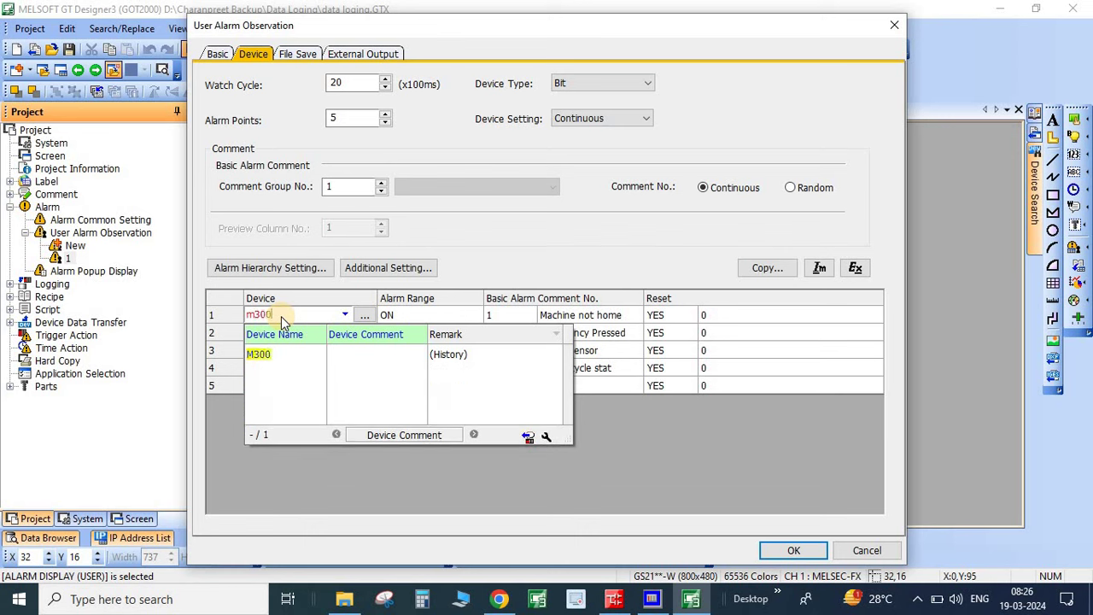
key("Escape")
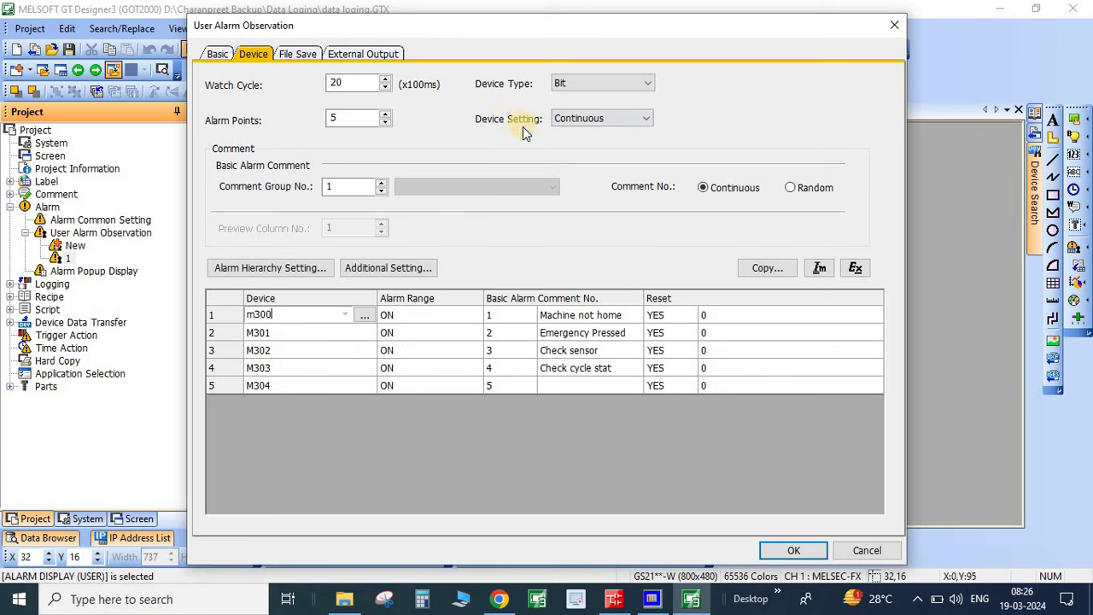
Try the Random device setting for the alarm points and switch it back to Continuous.
left_click(642, 120)
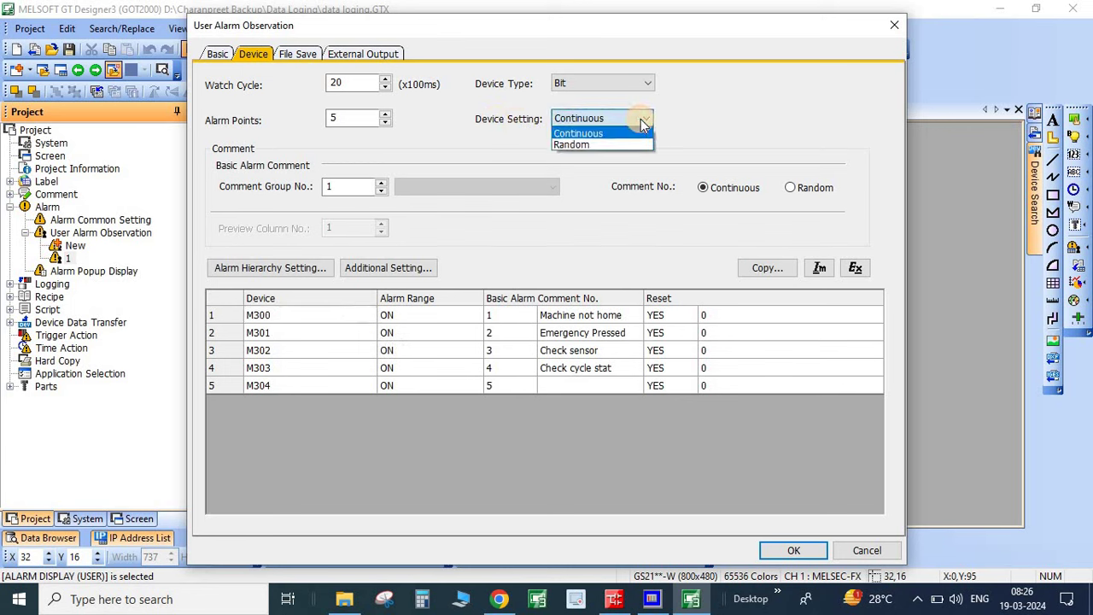
left_click(602, 142)
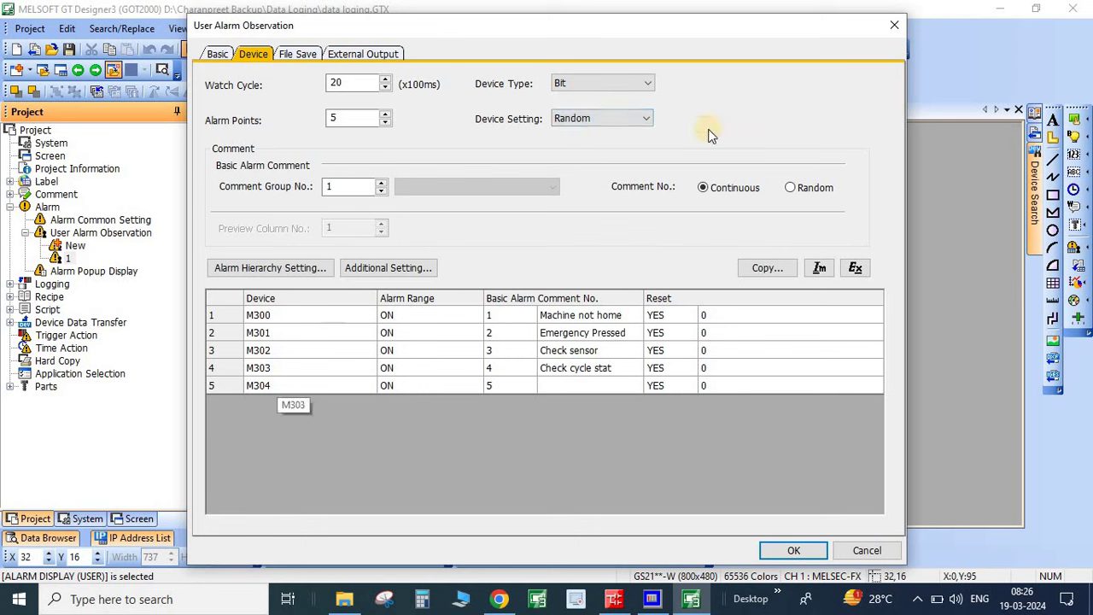
left_click(634, 120)
left_click(621, 134)
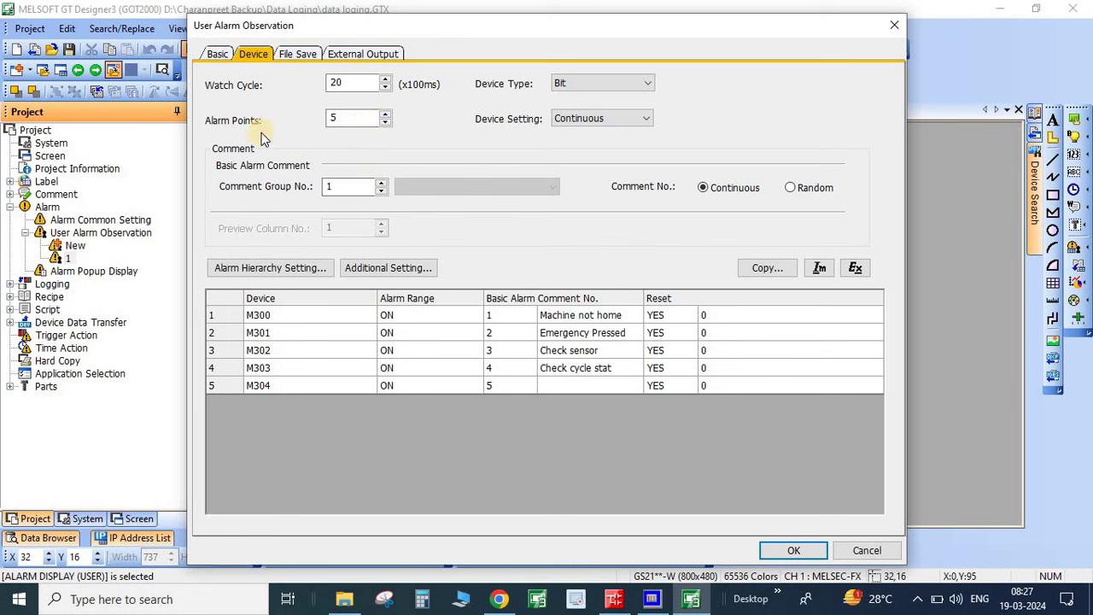
Set the number of alarm points to 10 and save the observation, accepting the changed settings.
left_click(388, 113)
left_click(389, 113)
left_click(388, 112)
left_click(389, 113)
left_click(388, 112)
key("ctrl+Tab")
left_click(591, 392)
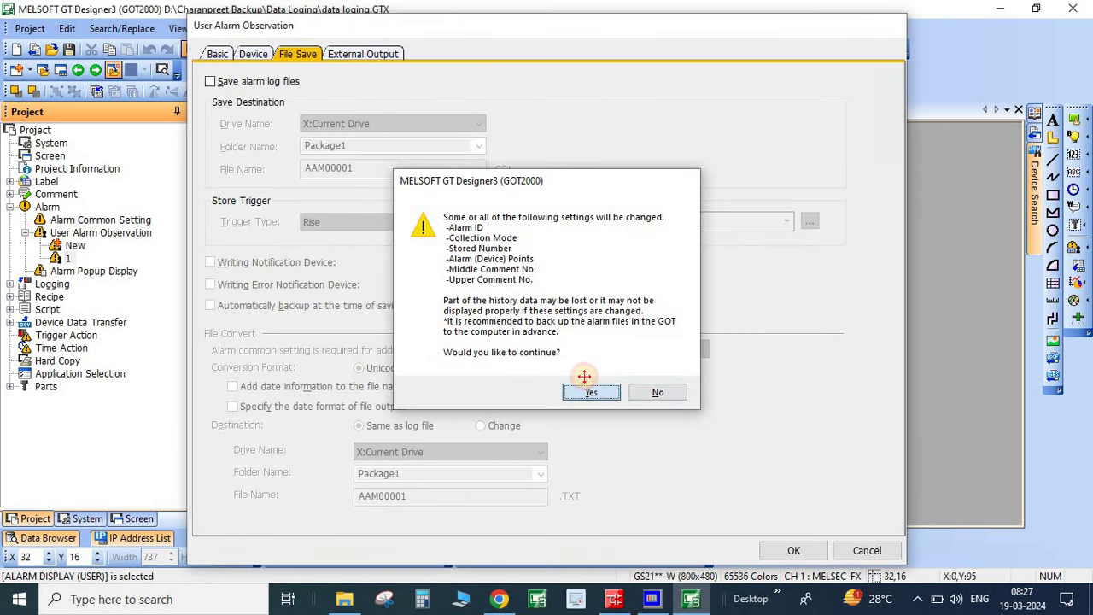
Reopen alarm observation 1 and review the devices assigned to its first alarm rows.
double_click(82, 260)
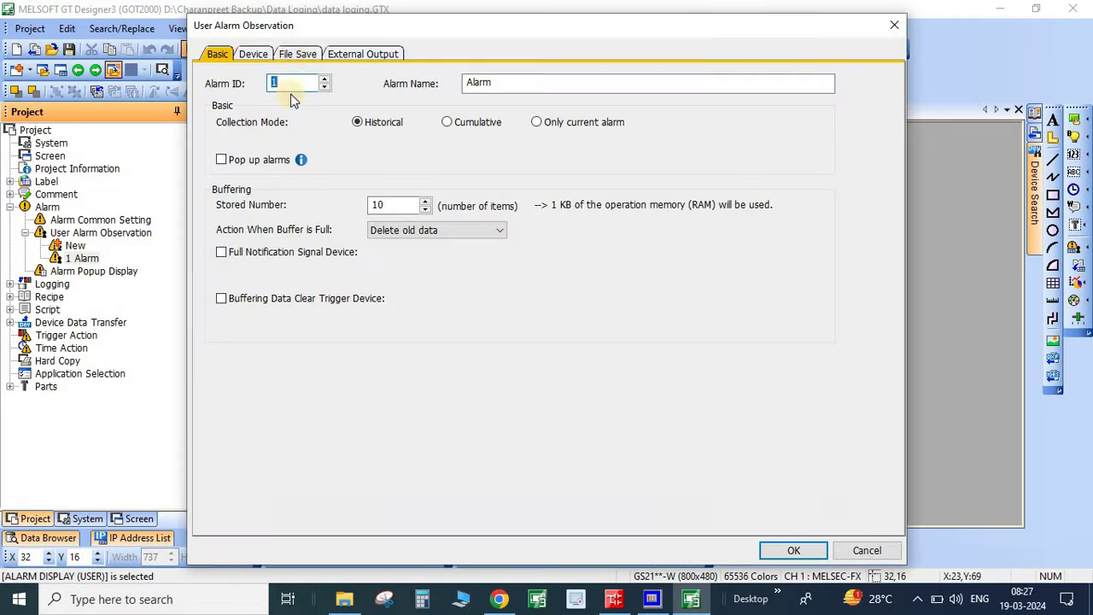
left_click(256, 55)
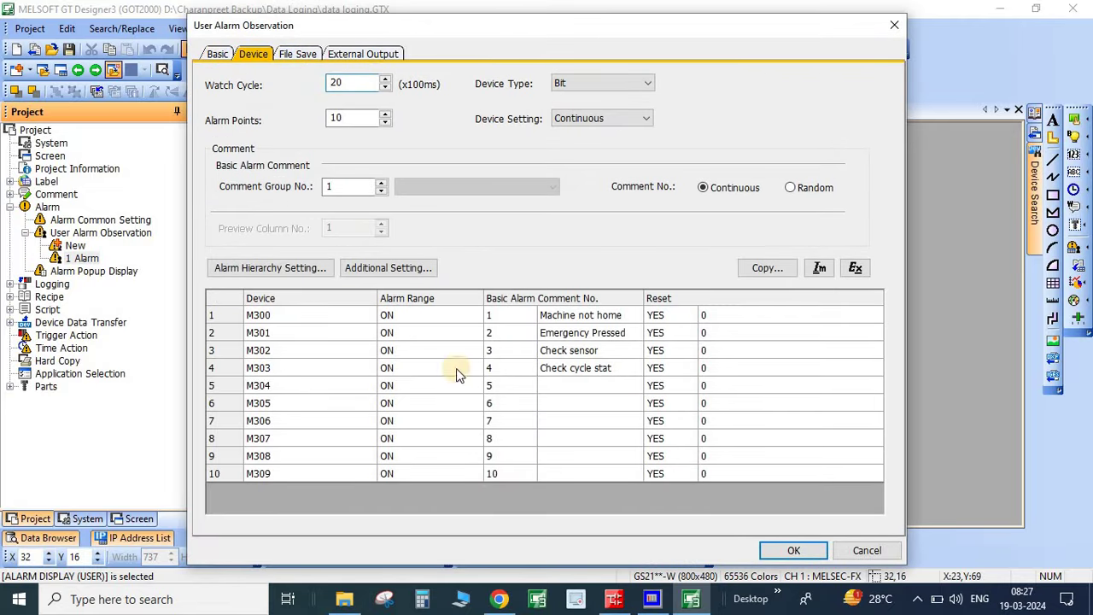
left_click(282, 316)
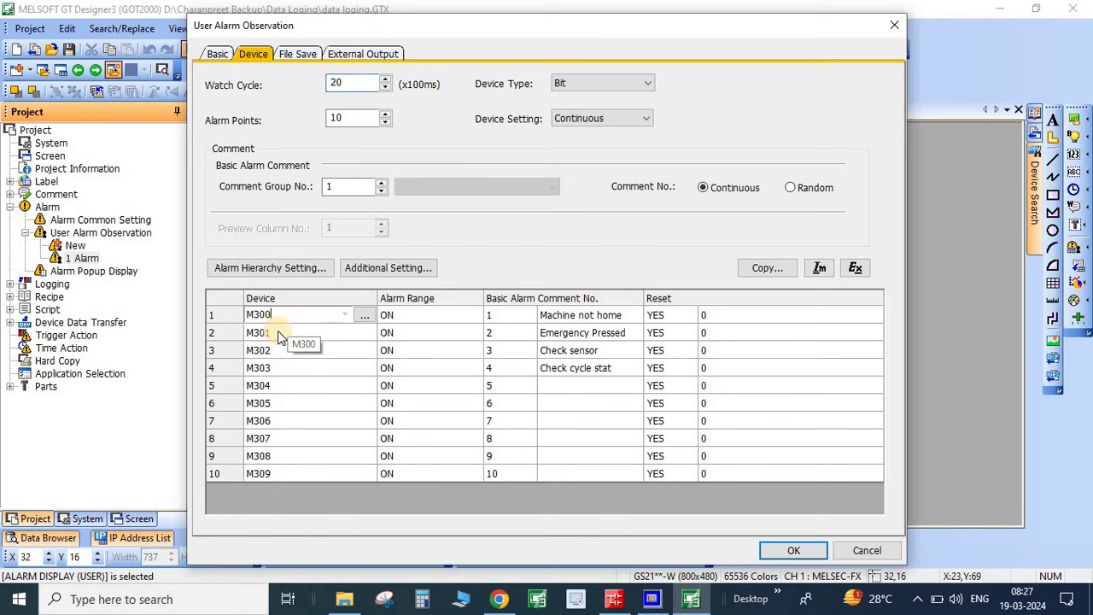
left_click(276, 349)
left_click(274, 374)
left_click(277, 386)
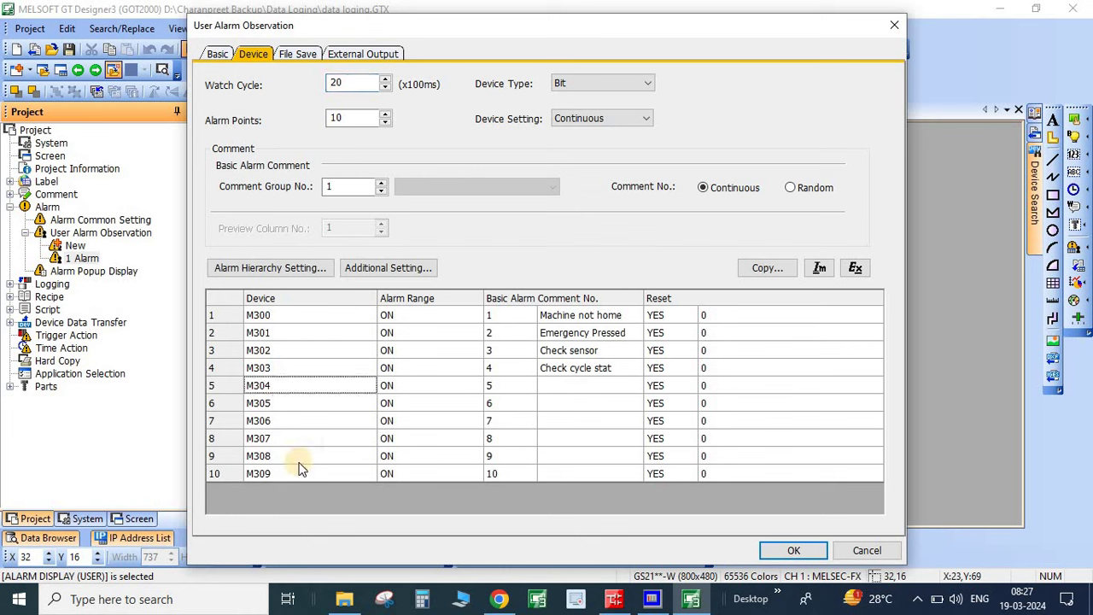
Set the alarm devices to Random and the alarm points to 15, accepting the stored number adjustment to 15.
left_click(609, 121)
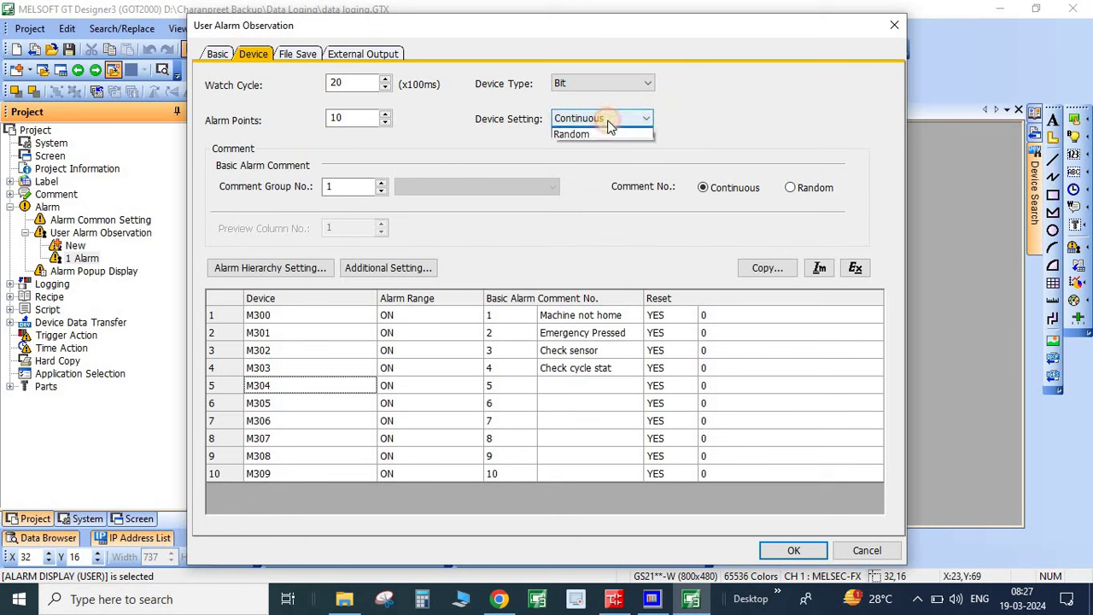
left_click(581, 147)
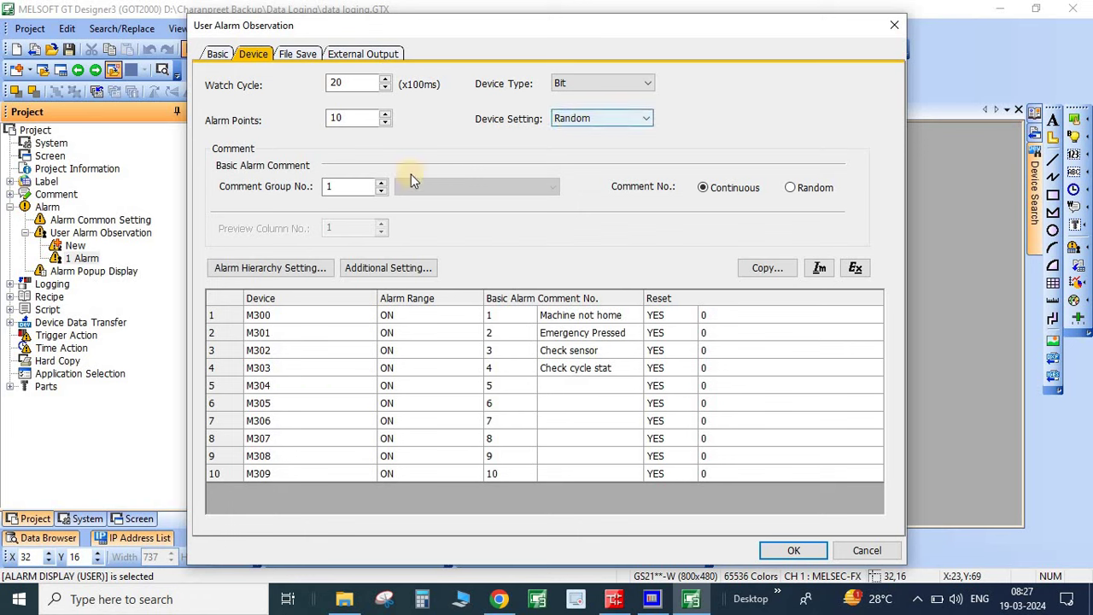
left_click(358, 120)
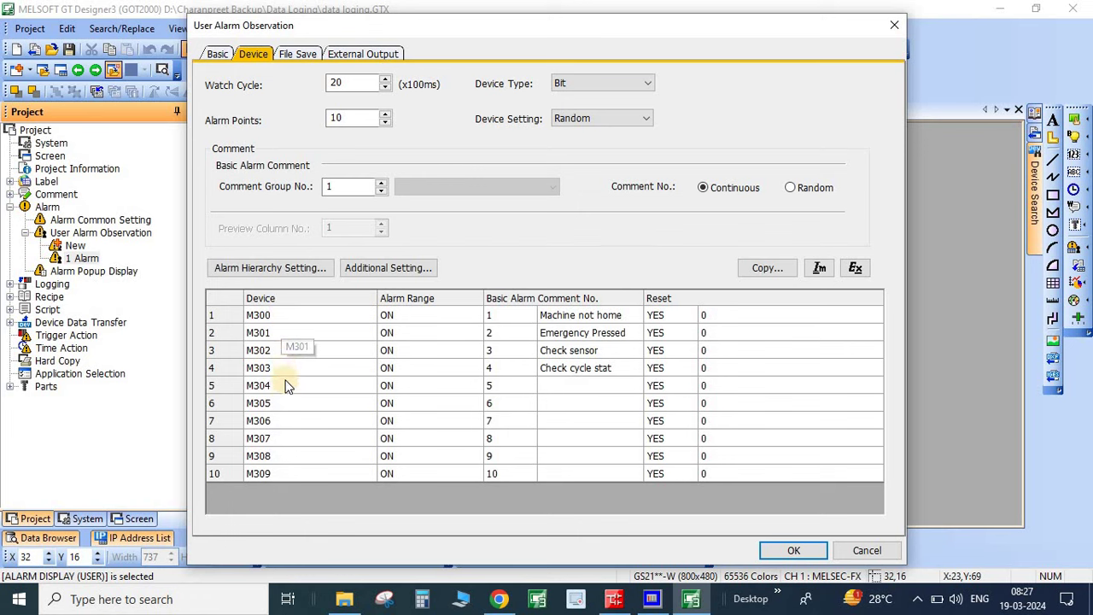
left_click(355, 116)
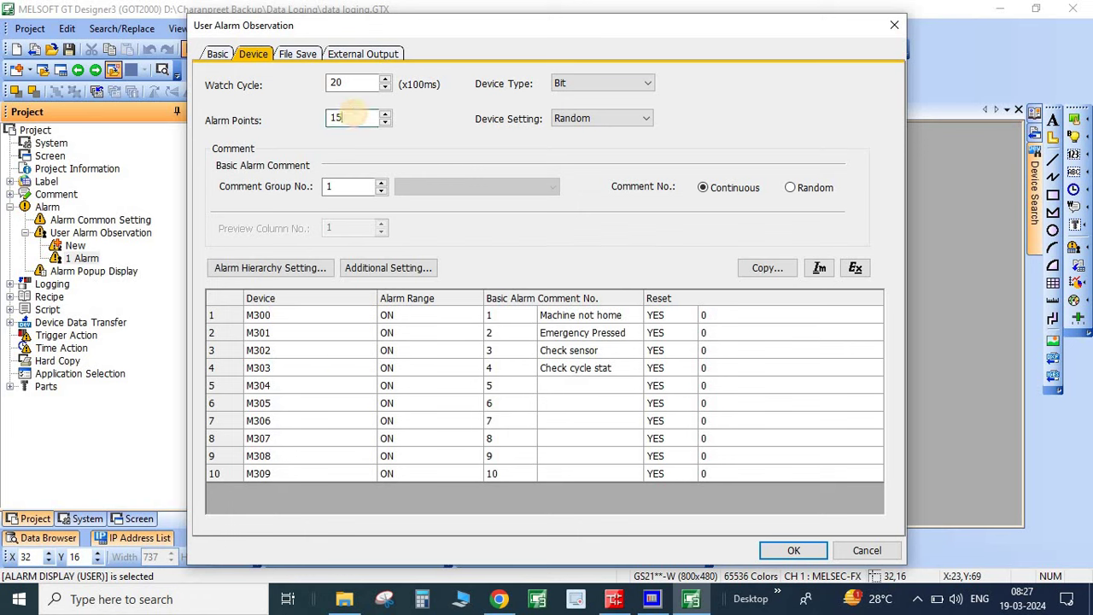
key("Return")
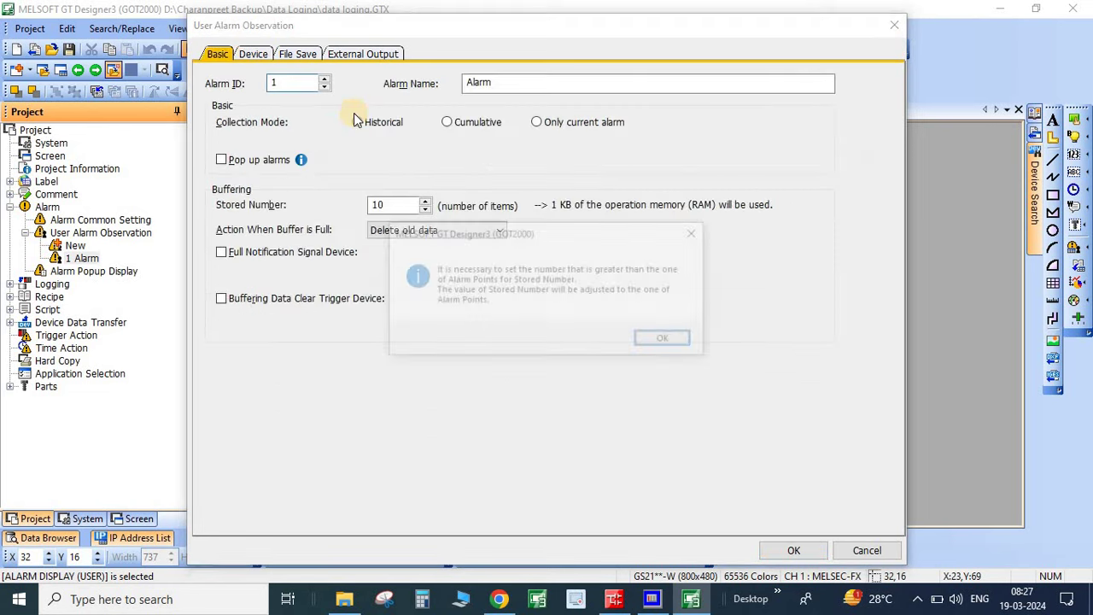
left_click(659, 343)
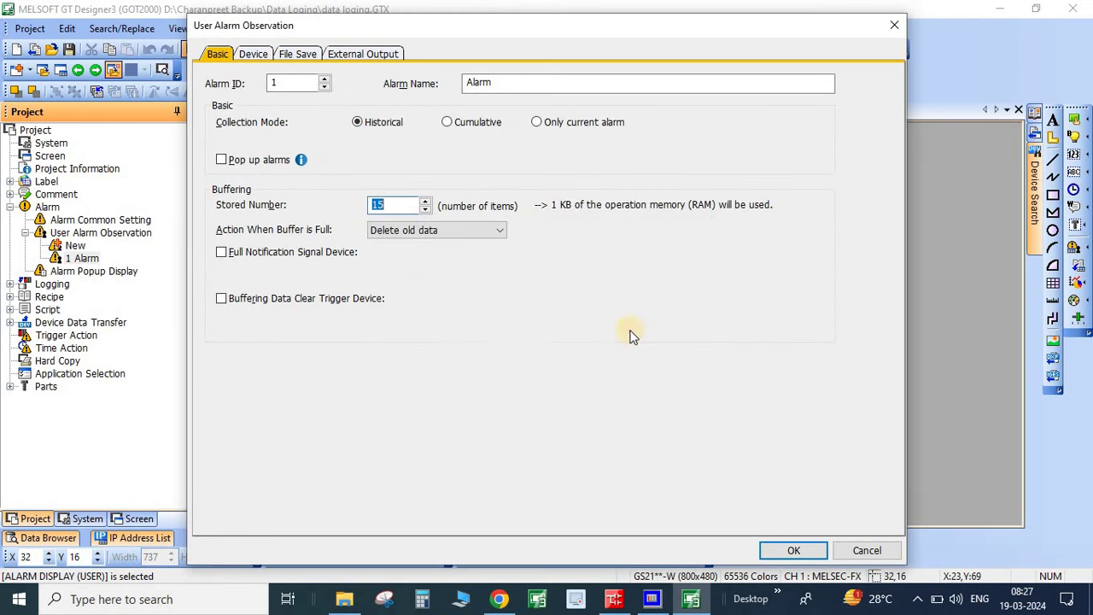
Enter M800 as the device of alarm row 11 in the observation's device settings.
left_click(251, 53)
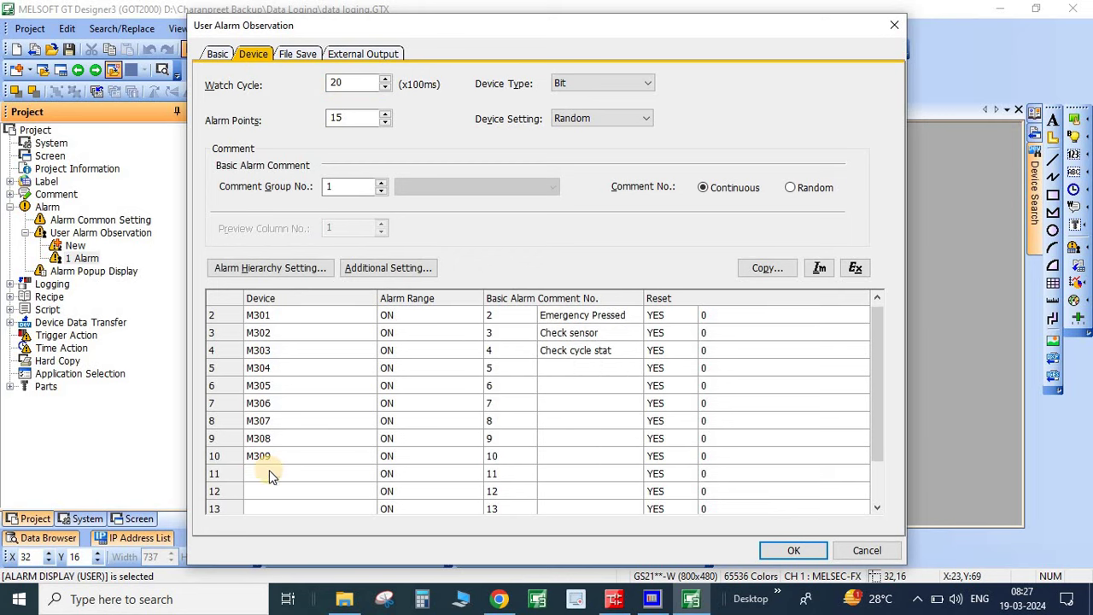
left_click(269, 473)
key("Down")
key("Down")
key("Down")
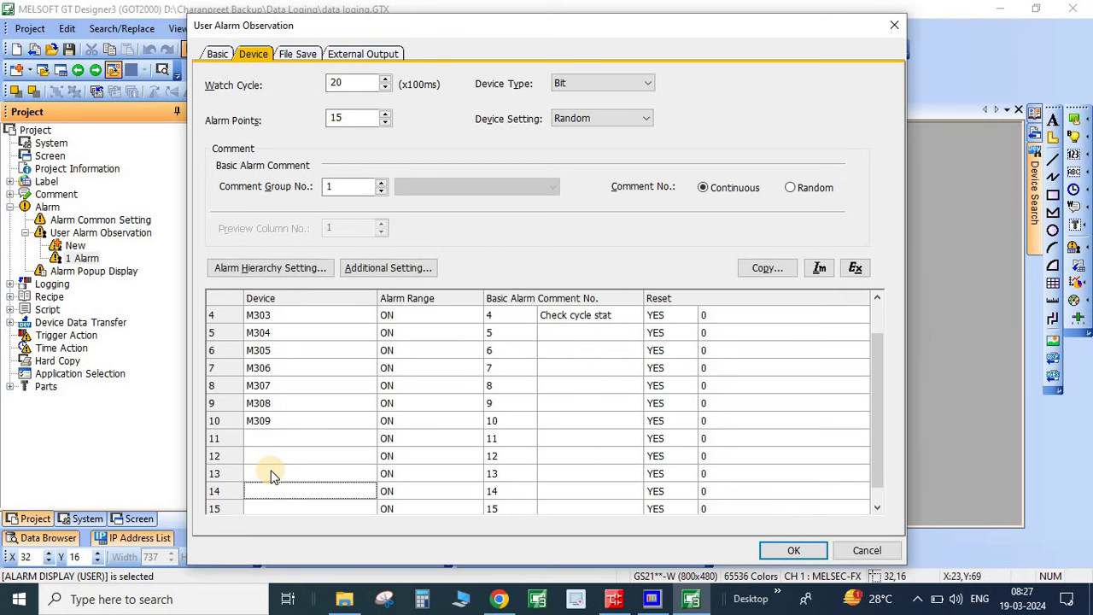
key("Down")
key("Up")
key("Up")
key("Up")
key("Up")
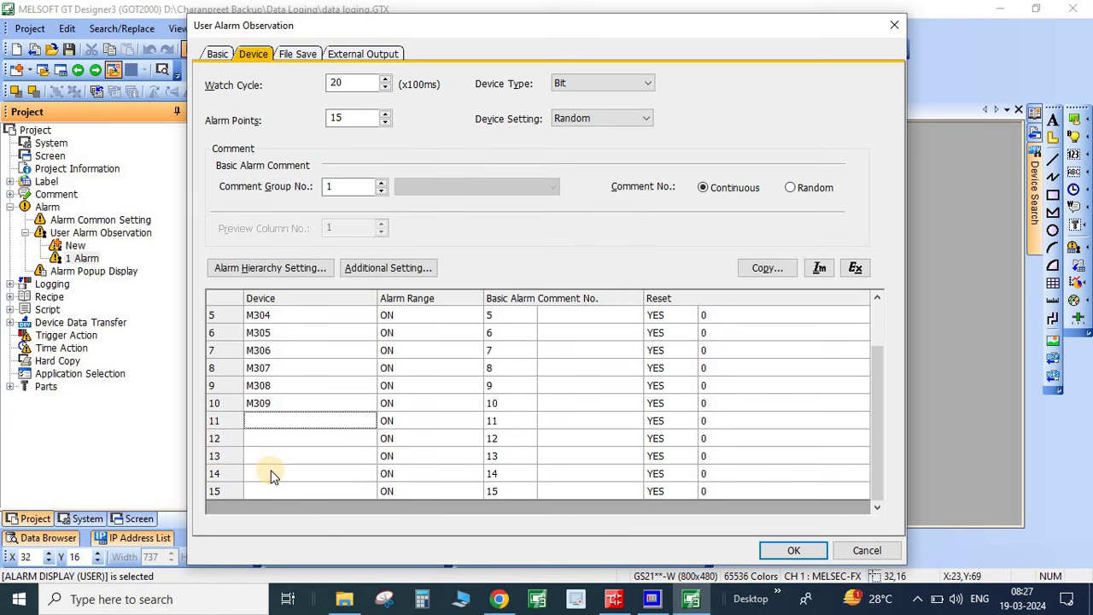
left_click(265, 424)
type("m800")
Enter M880 as the device of alarm row 12 and save the observation with the remaining rows left unset.
left_click(263, 434)
type("m")
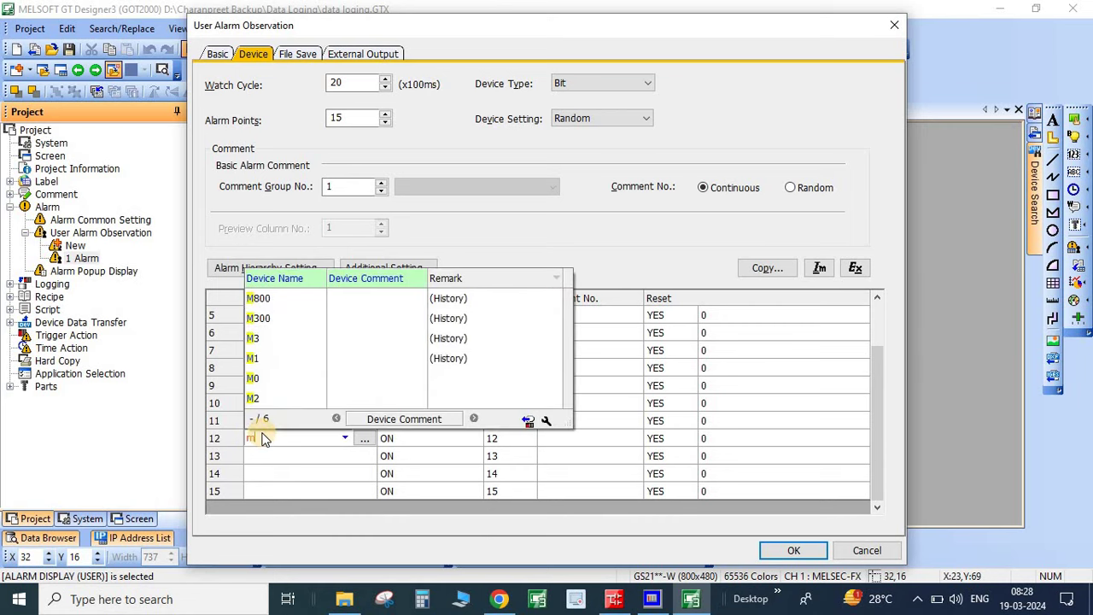
type("801")
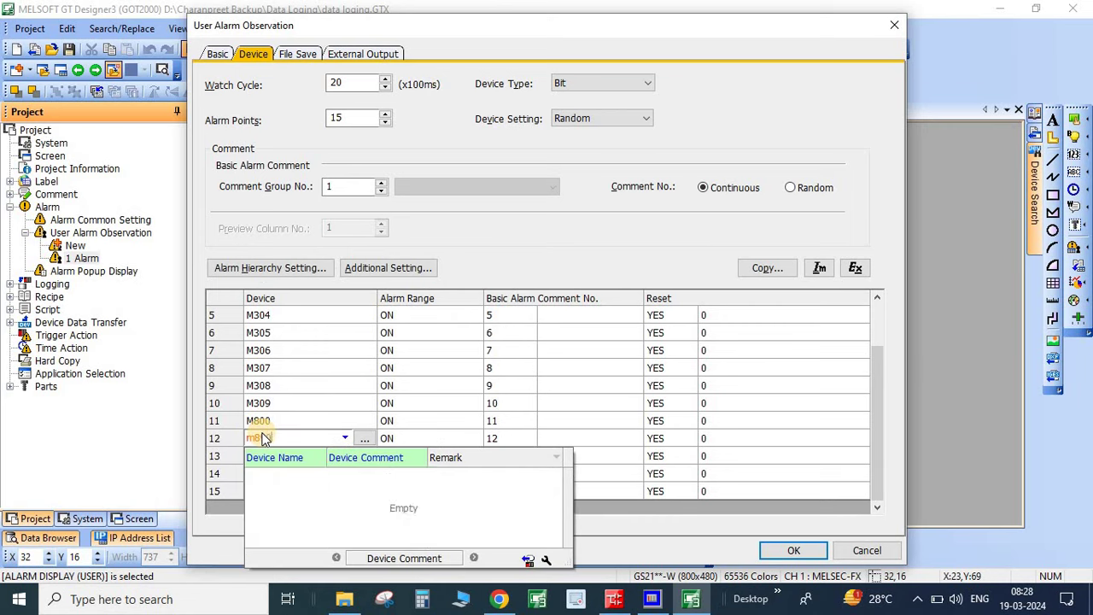
key("BackSpace")
type("1")
key("Escape")
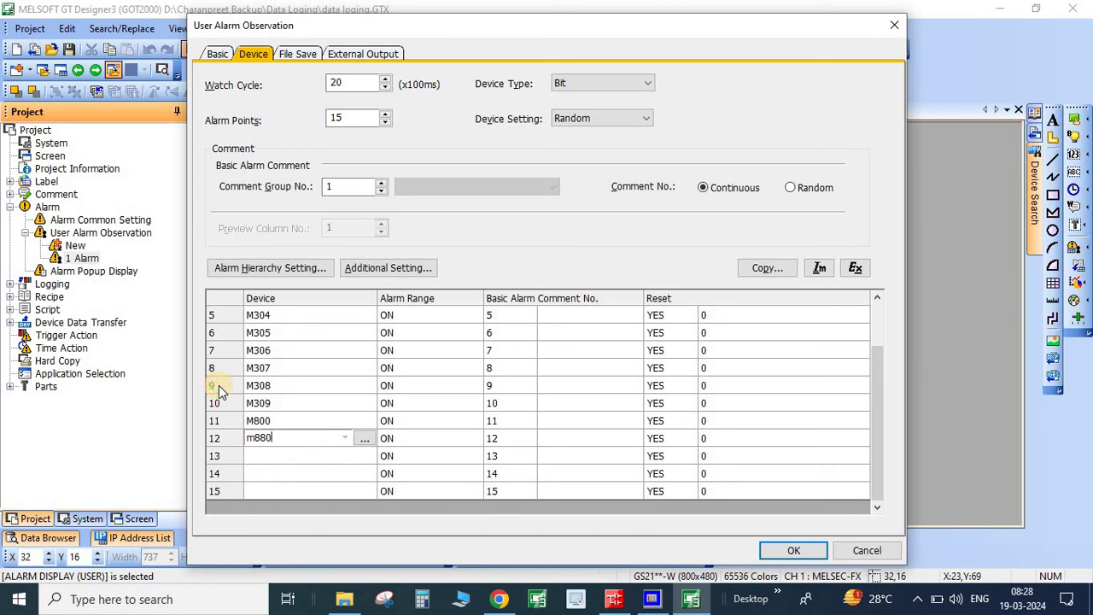
key("ctrl+Tab")
left_click(591, 393)
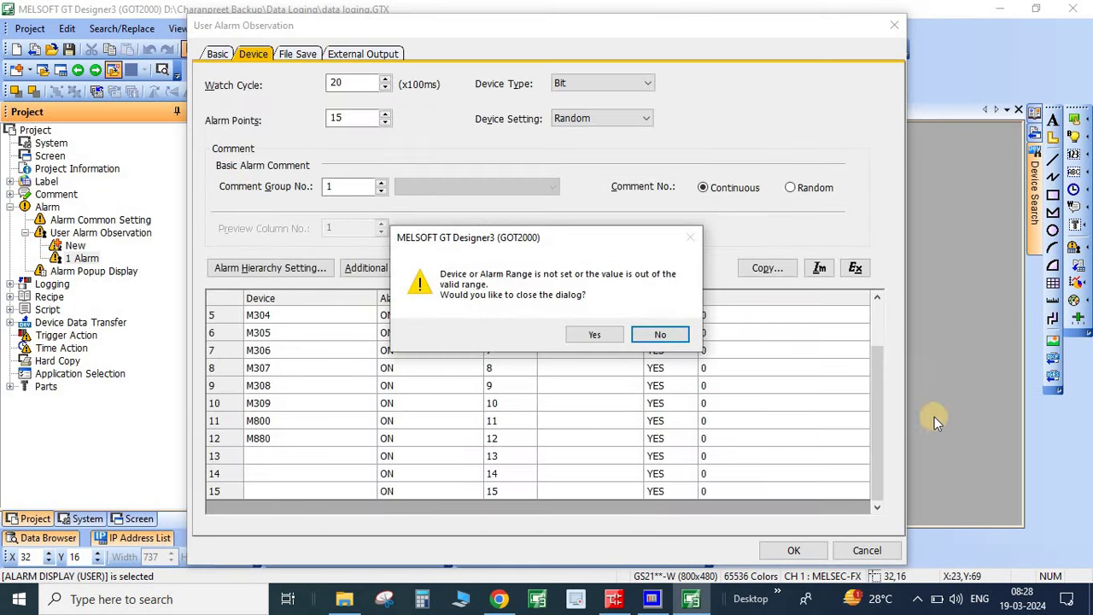
left_click(598, 334)
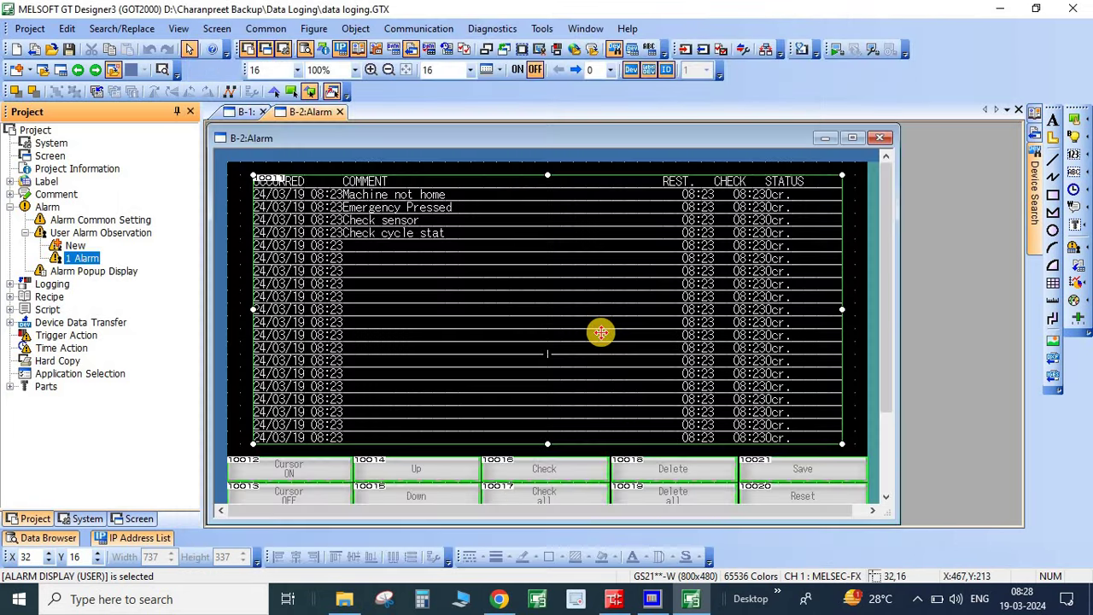
Reopen the alarm observation and review the consecutive and random devices assigned to its alarm rows.
key("Return")
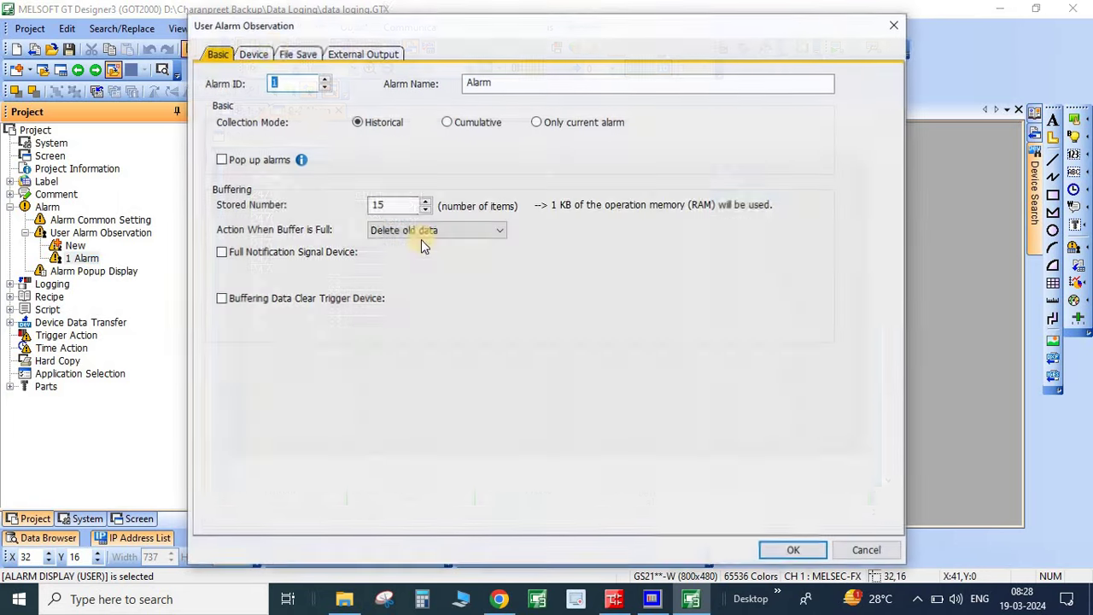
left_click(249, 56)
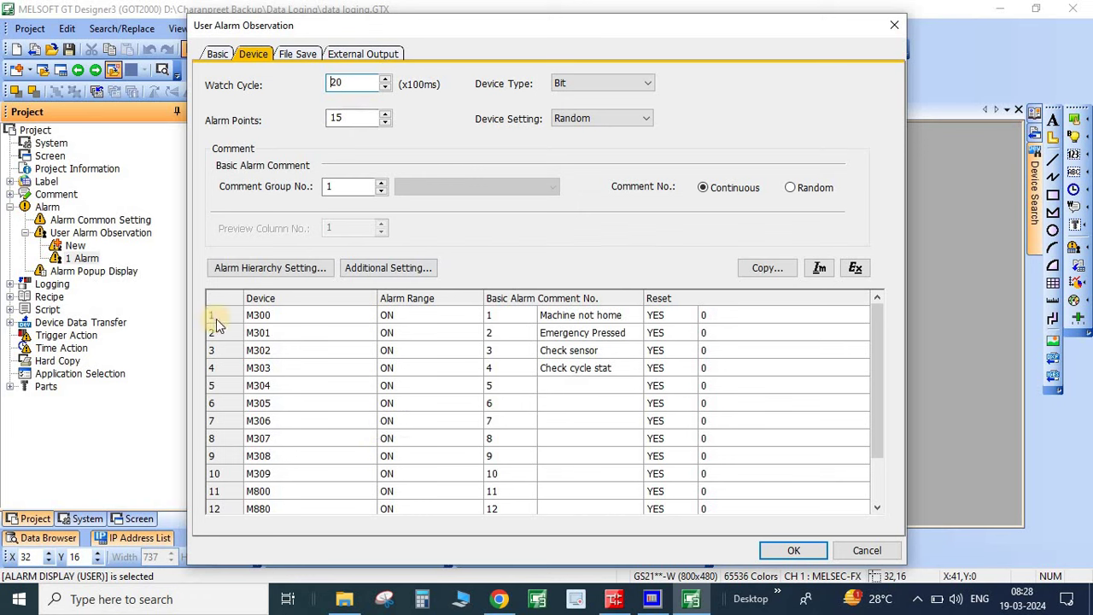
left_click(583, 121)
scroll(263, 452, "down", 2)
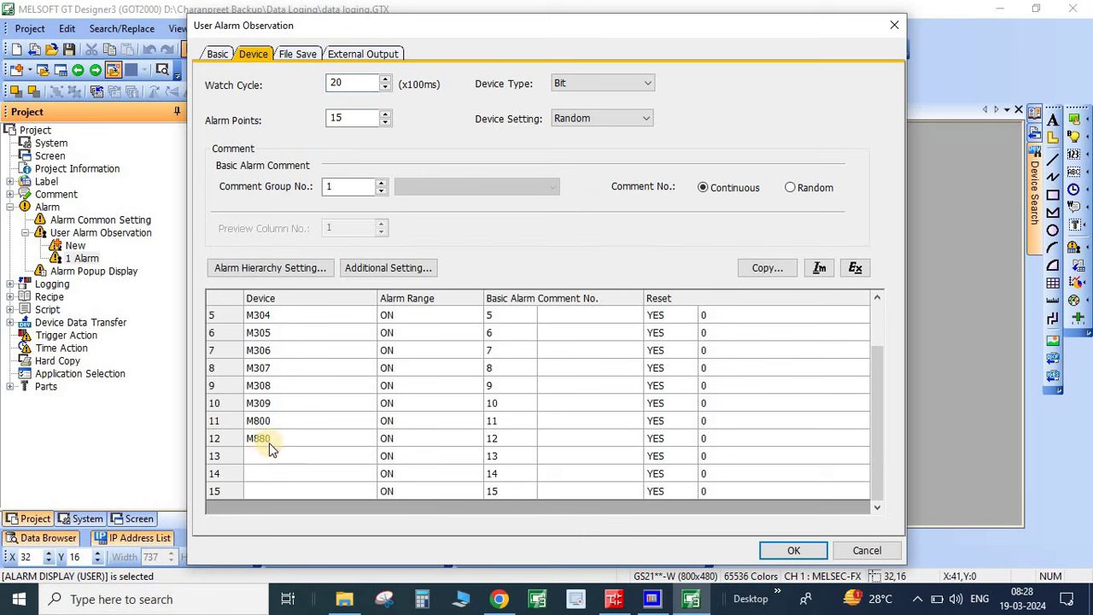
left_click(272, 404)
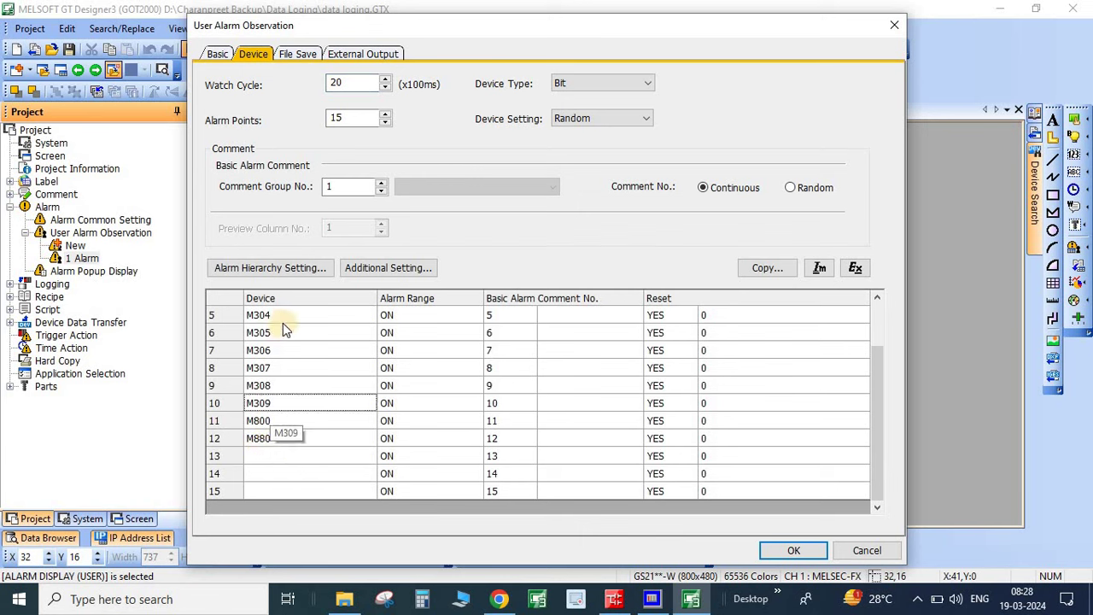
double_click(303, 420)
left_click(283, 439)
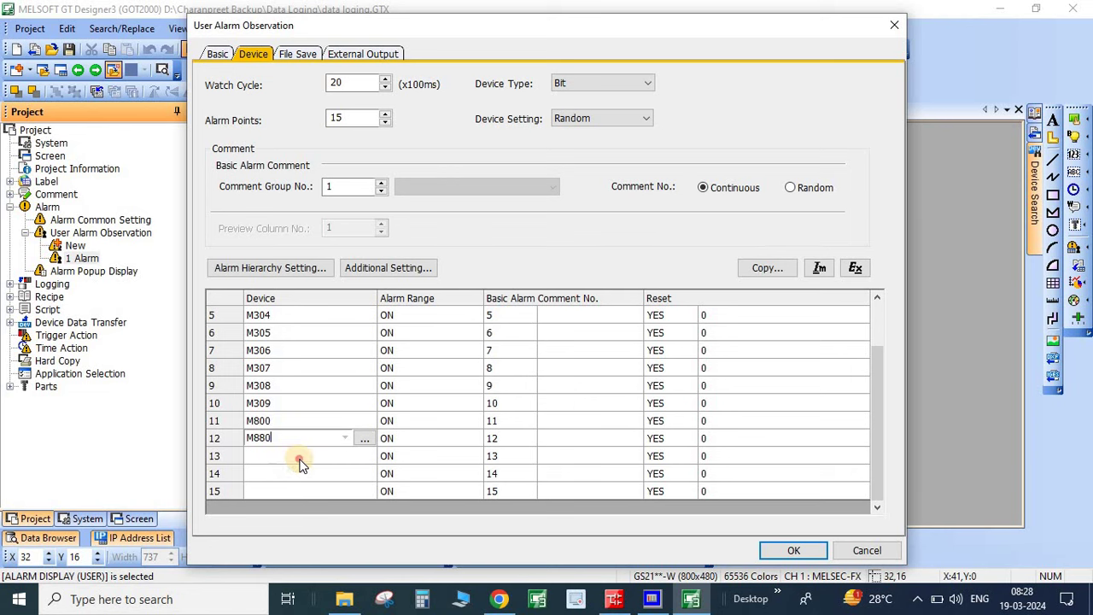
left_click(298, 456)
scroll(380, 420, "up", 3)
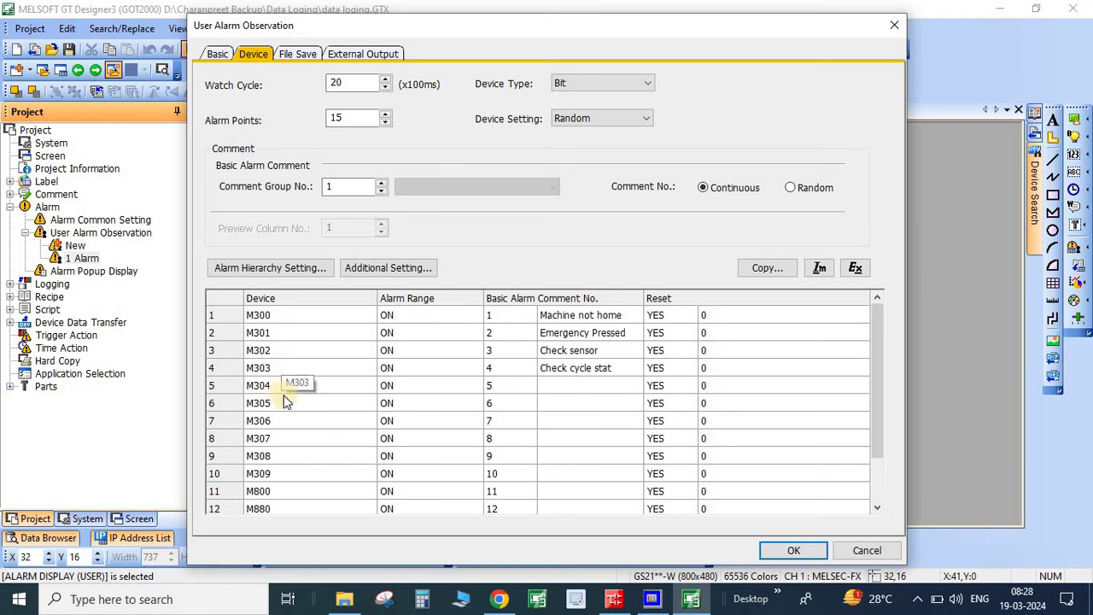
Add the comment "Chcek xy" to the fifth alarm row, M304, and apply it to the comment list.
left_click(595, 318)
left_click(598, 333)
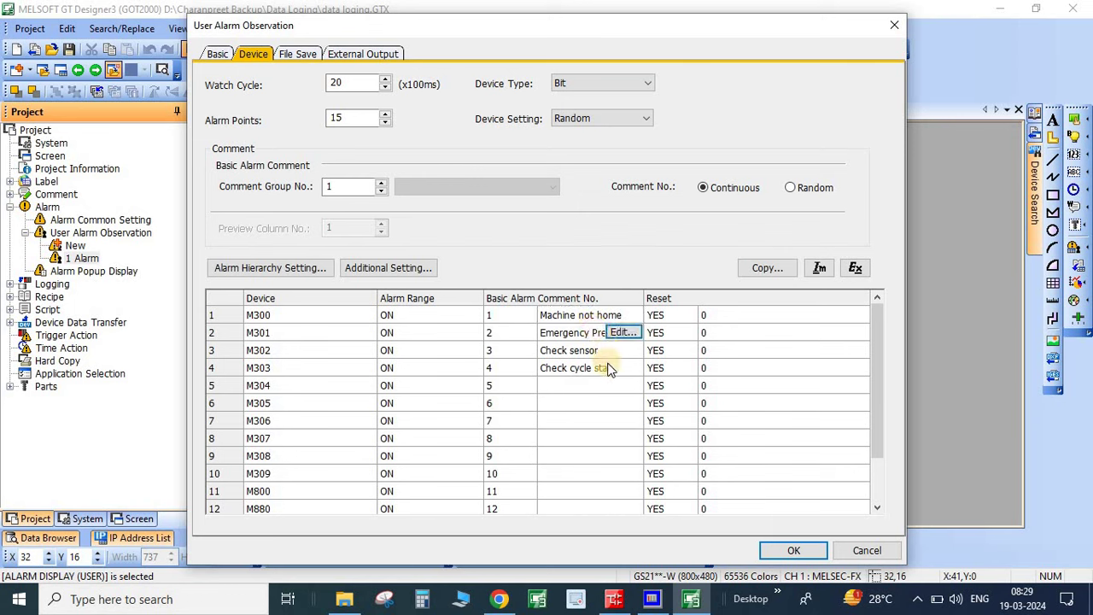
left_click(620, 350)
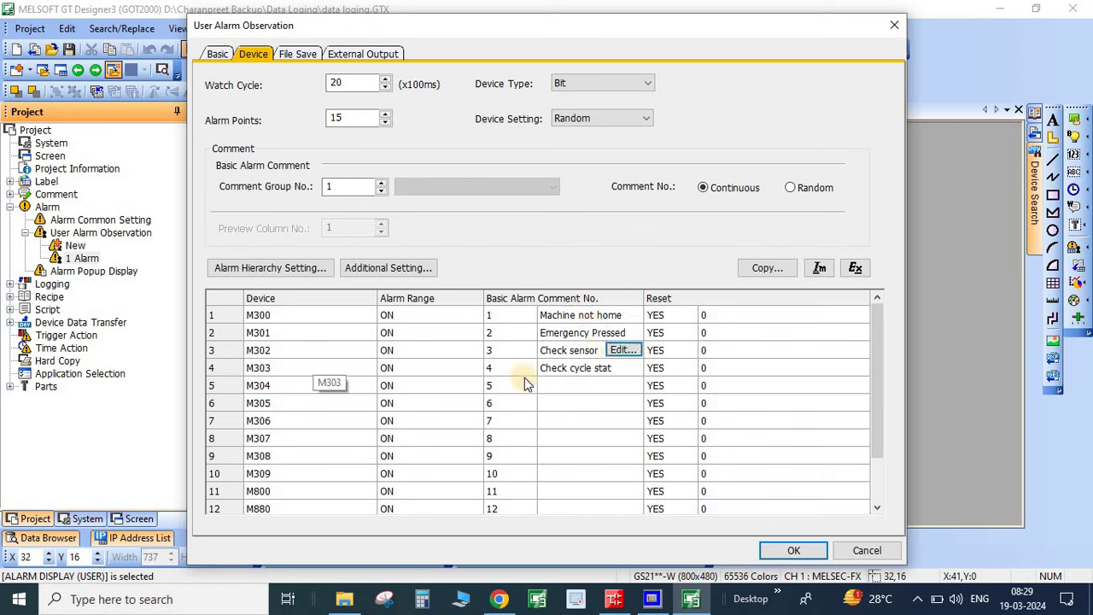
left_click(568, 368)
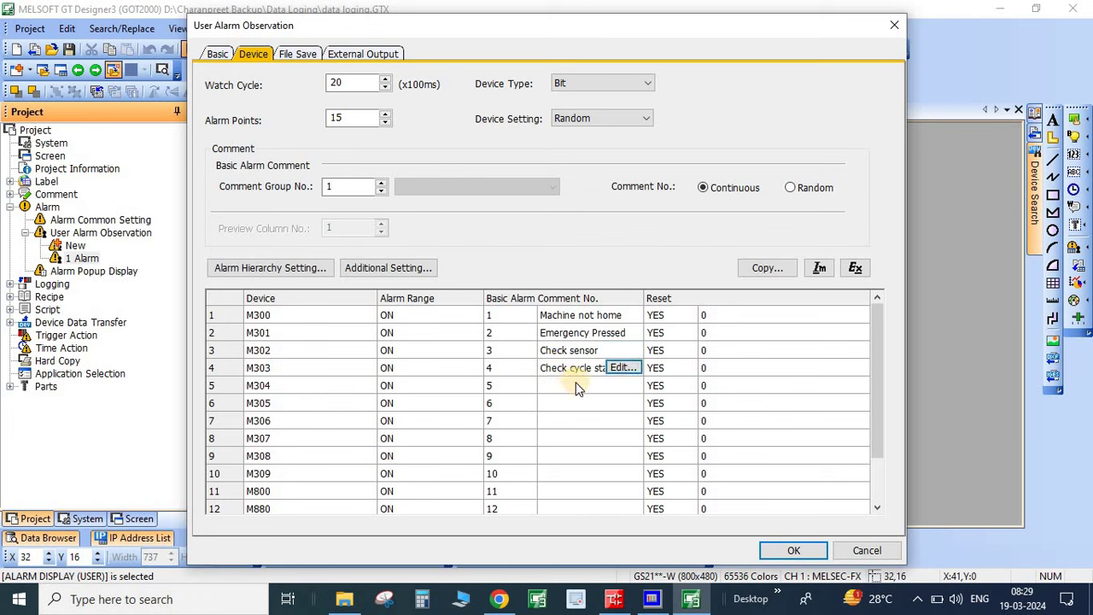
left_click(574, 385)
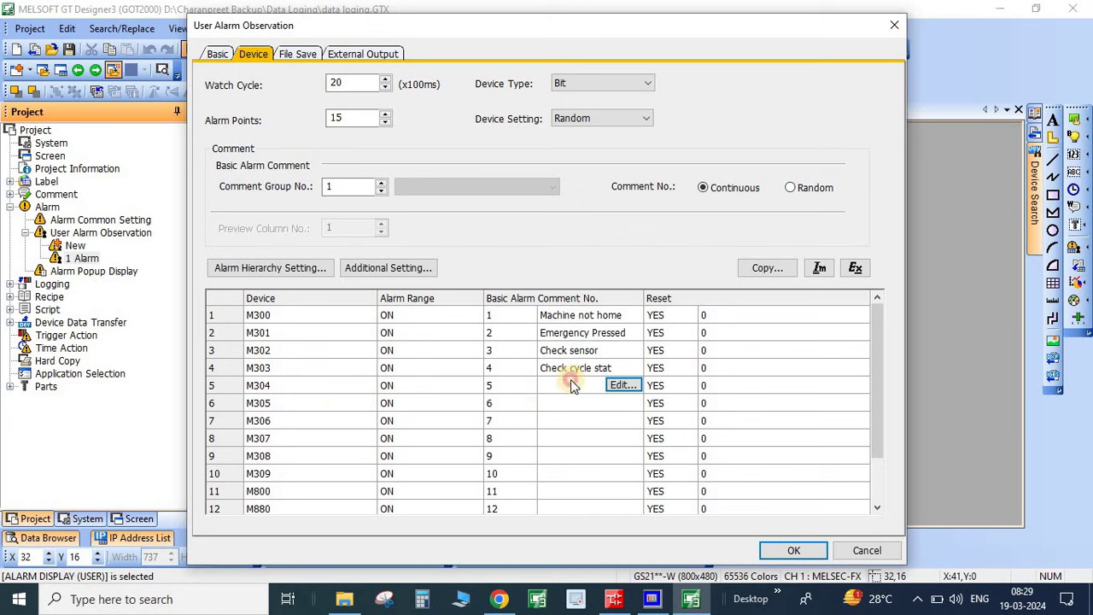
left_click(624, 385)
left_click(624, 385)
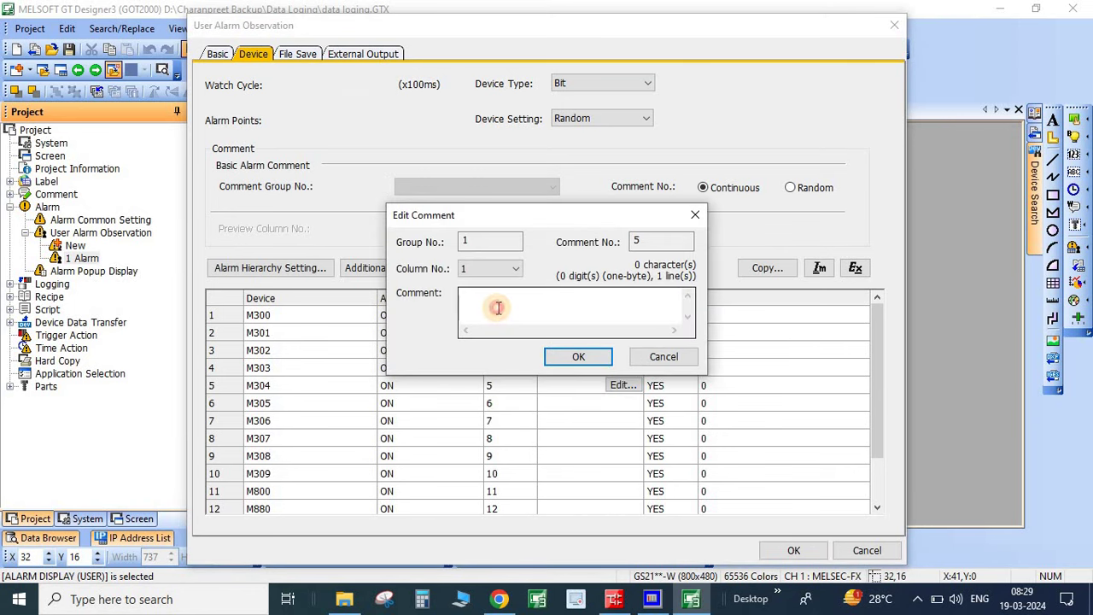
left_click(494, 307)
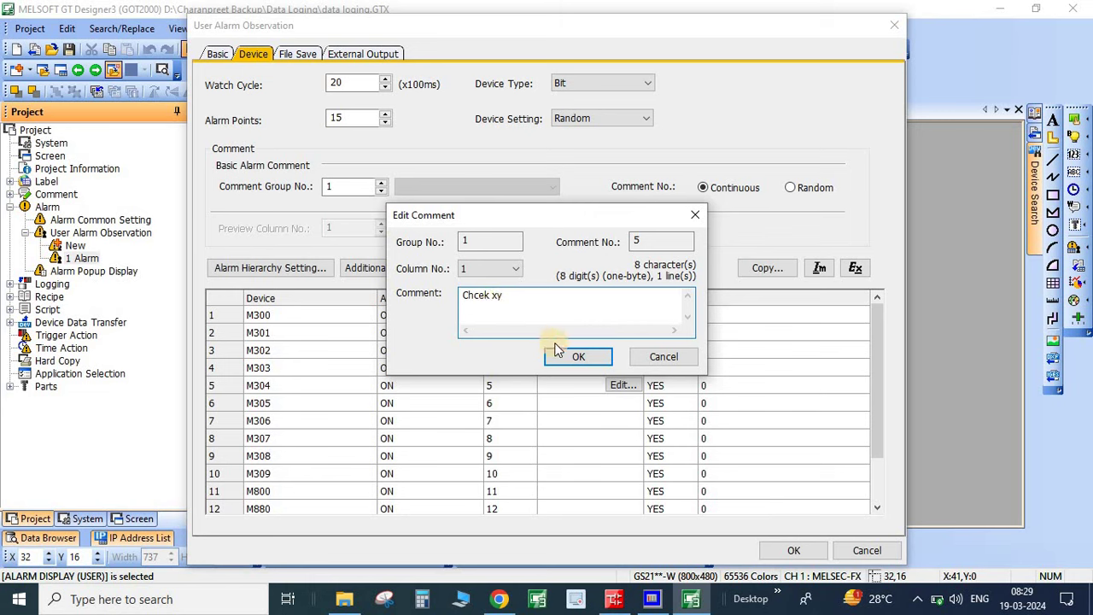
left_click(566, 357)
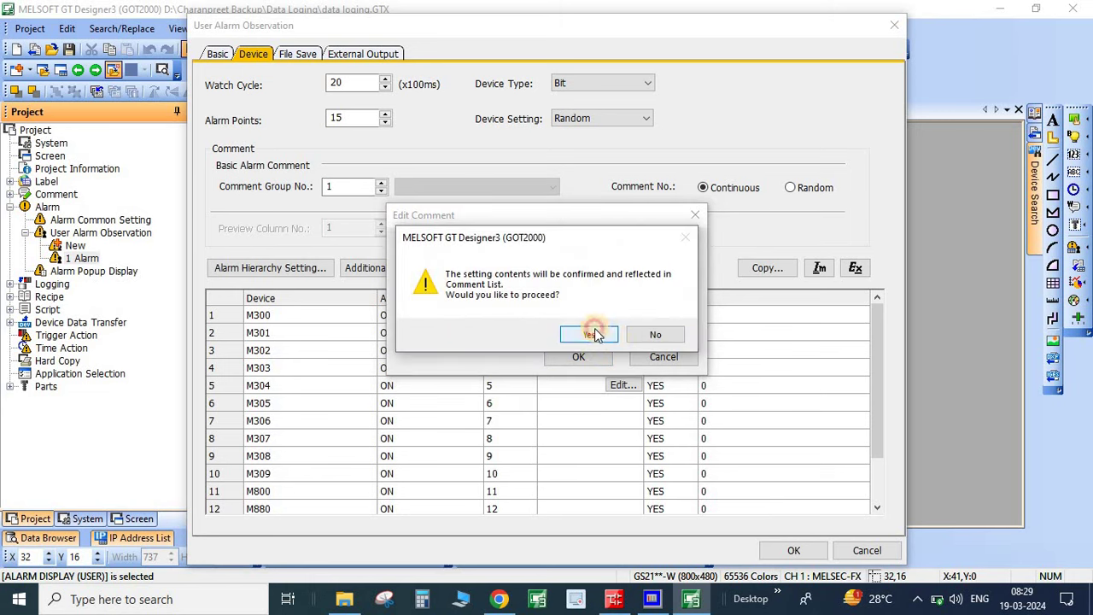
left_click(654, 339)
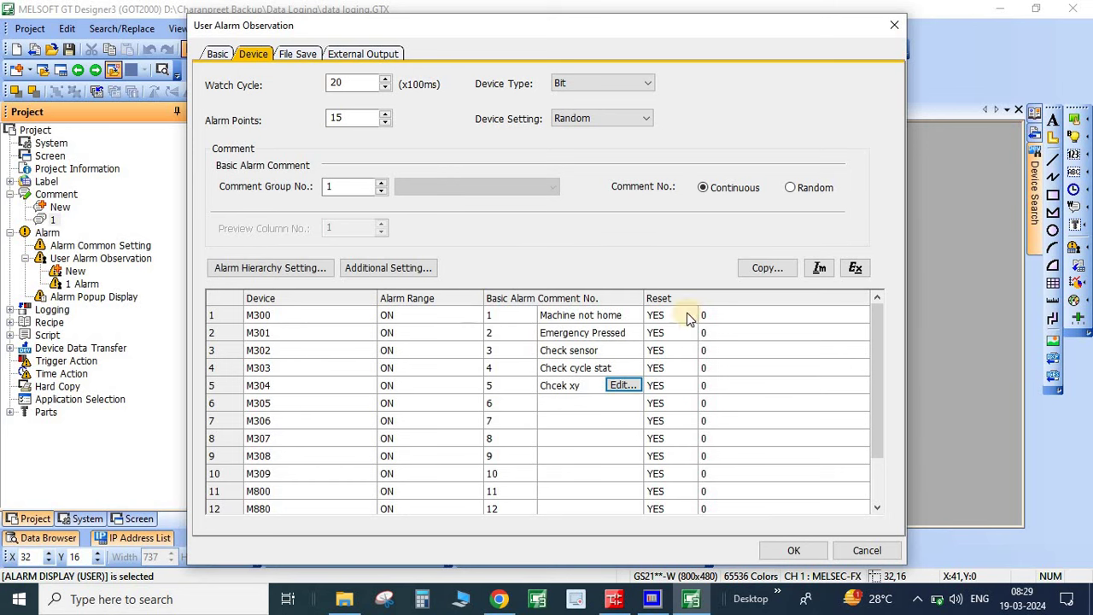
Try saving the observation's alarm log files to A:Standard SD Card.
left_click(301, 54)
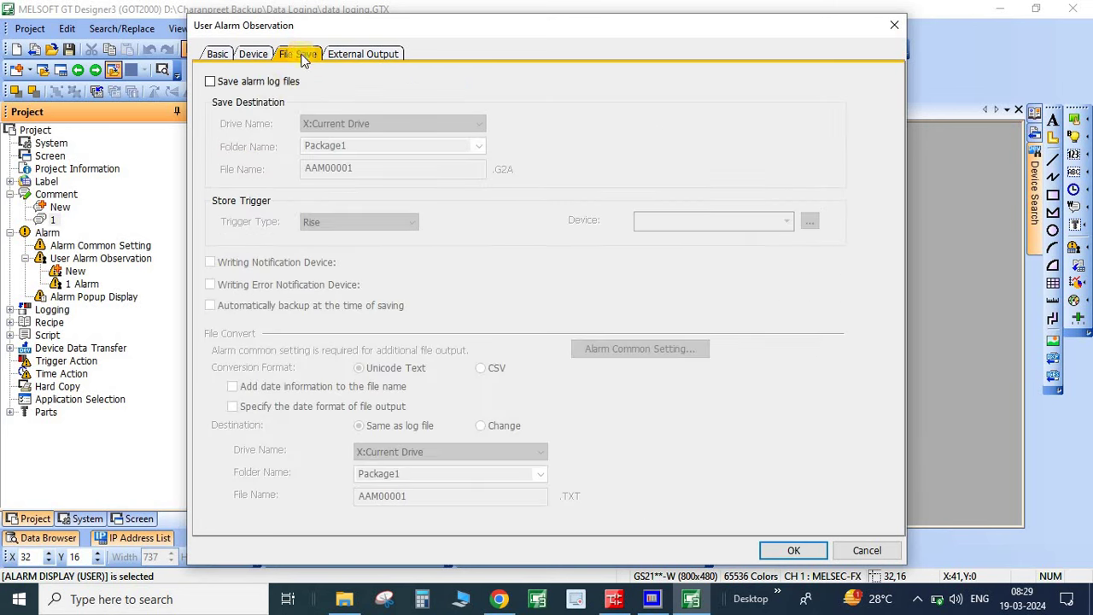
left_click(213, 83)
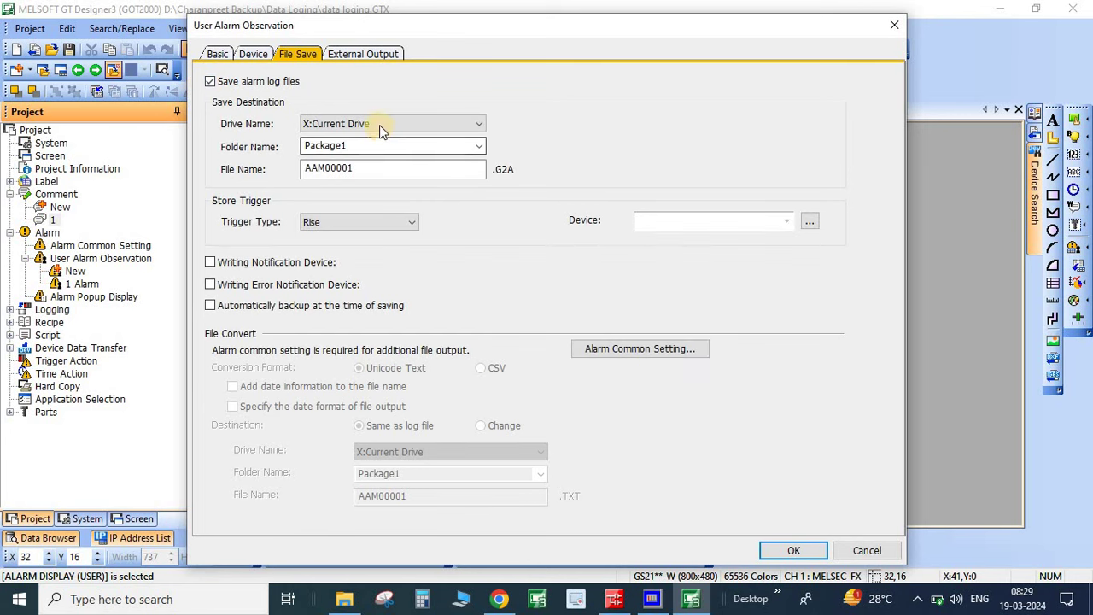
left_click(379, 125)
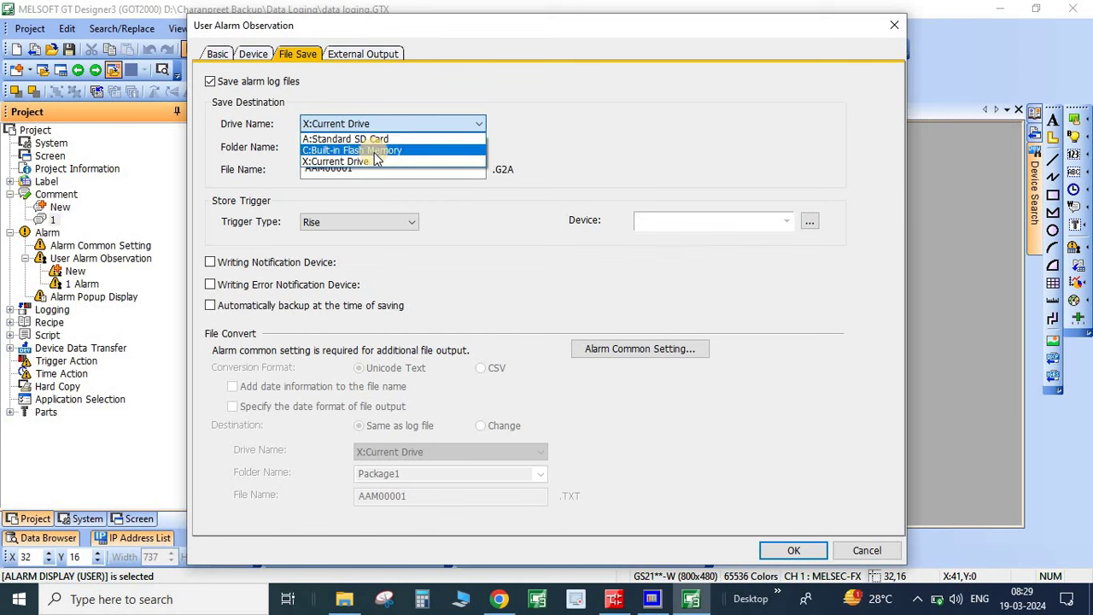
left_click(359, 139)
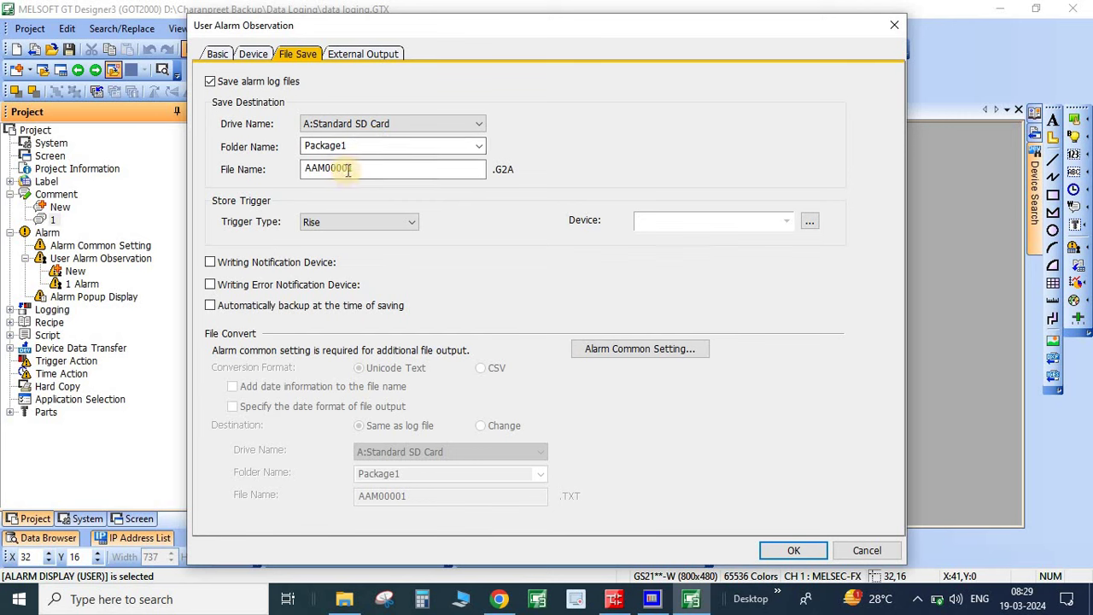
left_click(342, 168)
left_click(215, 84)
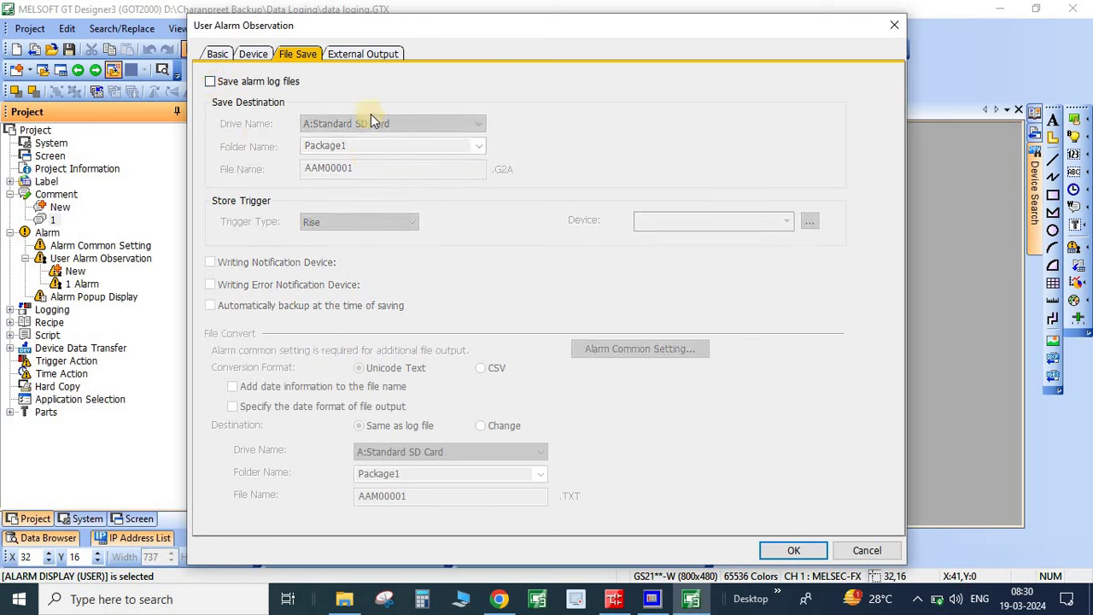
Return to the observation's device settings and save the observation with the remaining alarm rows left unset.
left_click(253, 54)
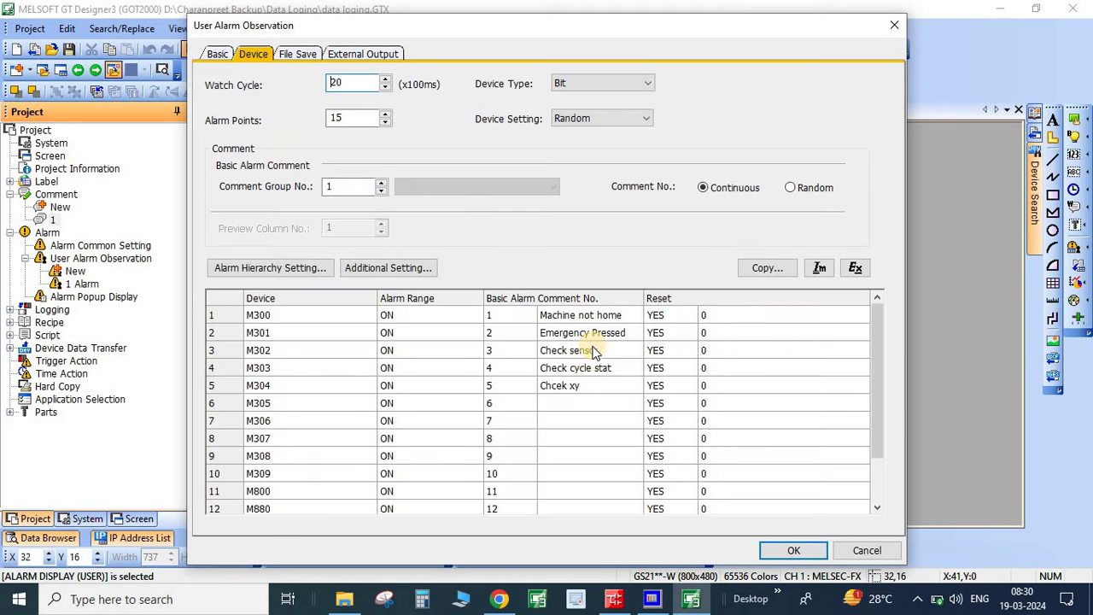
left_click(794, 550)
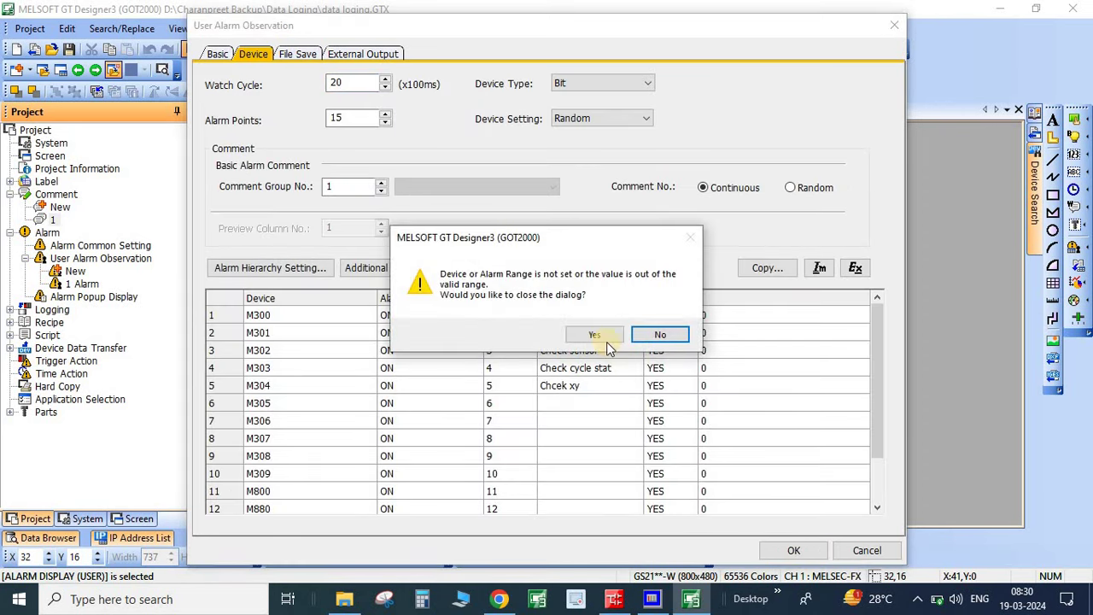
left_click(597, 334)
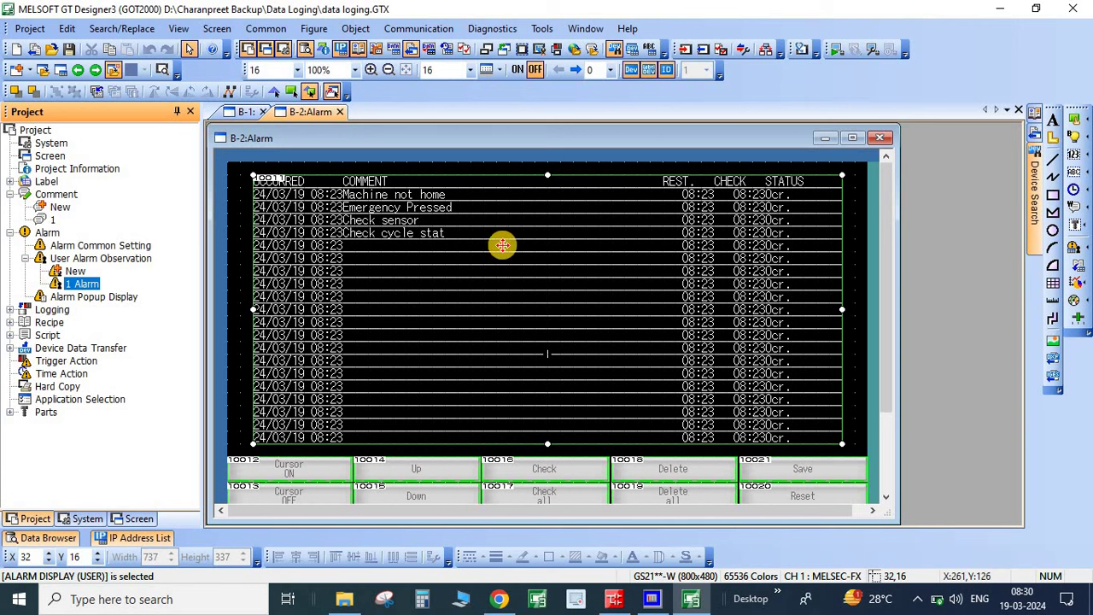
Start the project in GT Simulator3 and go to its Alarm screen.
left_click(837, 50)
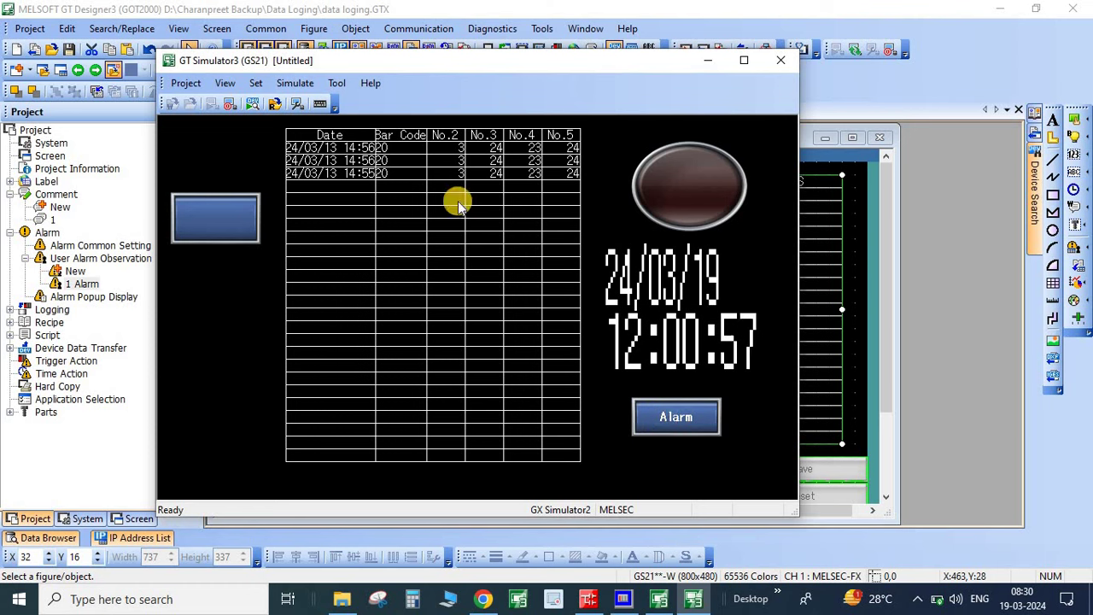
left_click(665, 422)
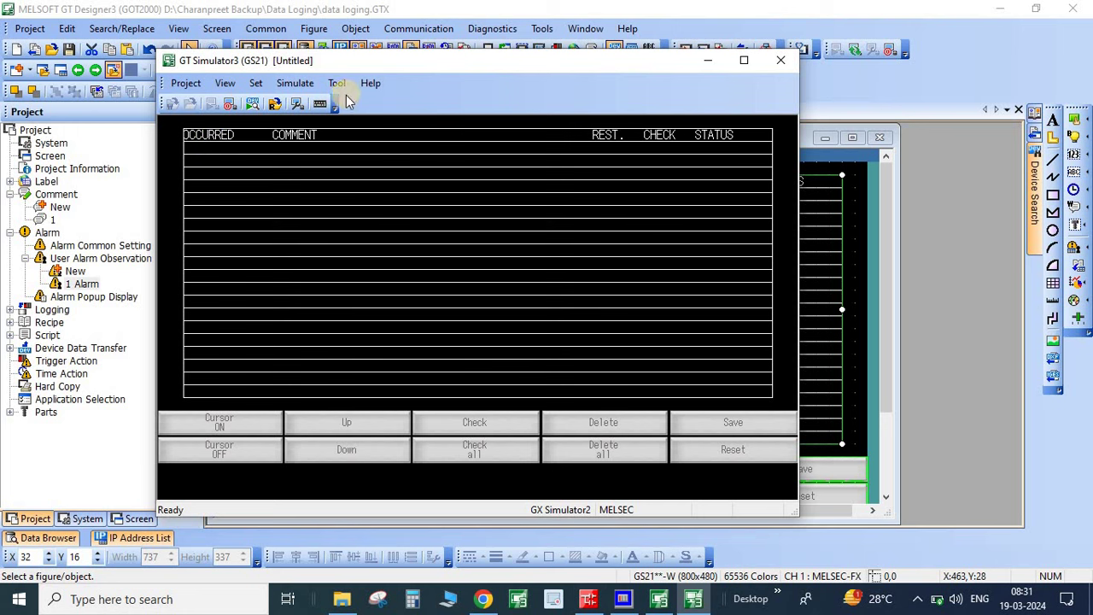
Switch to GX Works2, turn on contacts M100 and M101 in the monitored ladder, and return to the simulated Alarm screen.
left_click(590, 600)
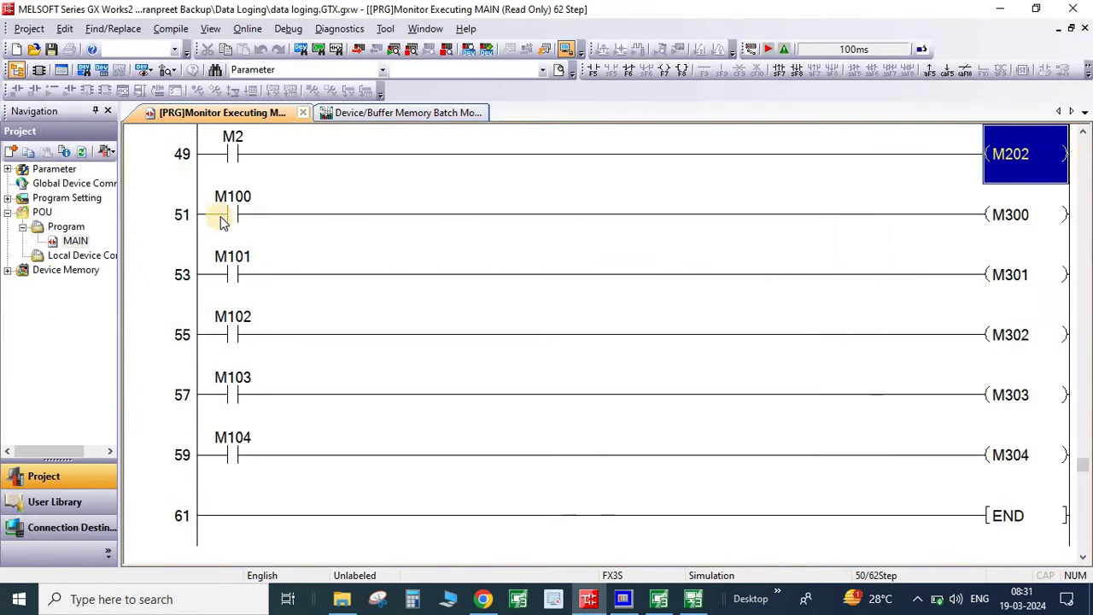
left_click(225, 220)
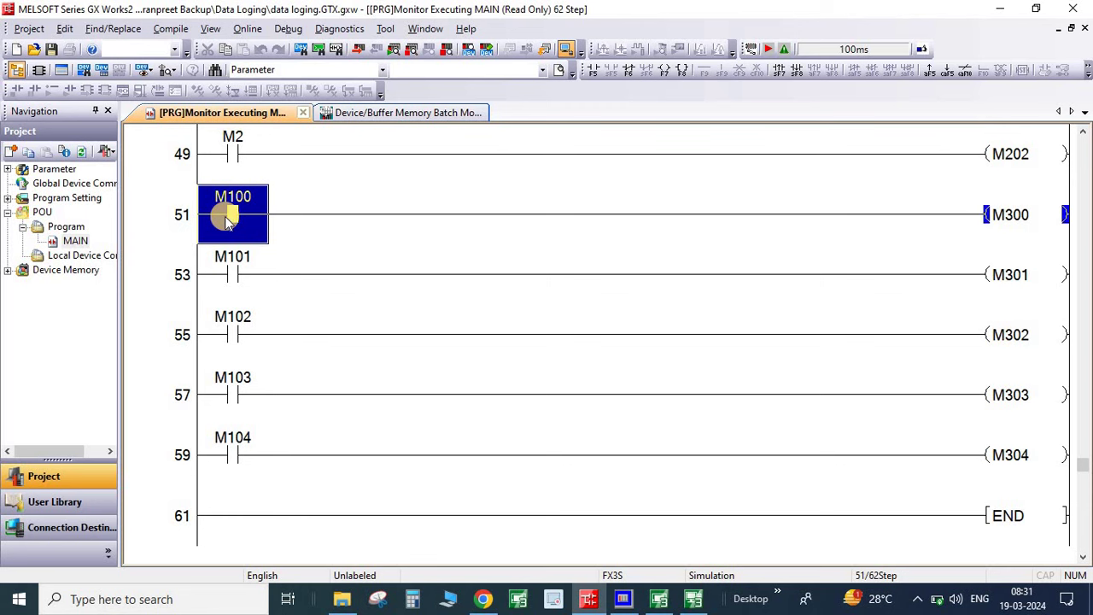
key("Down")
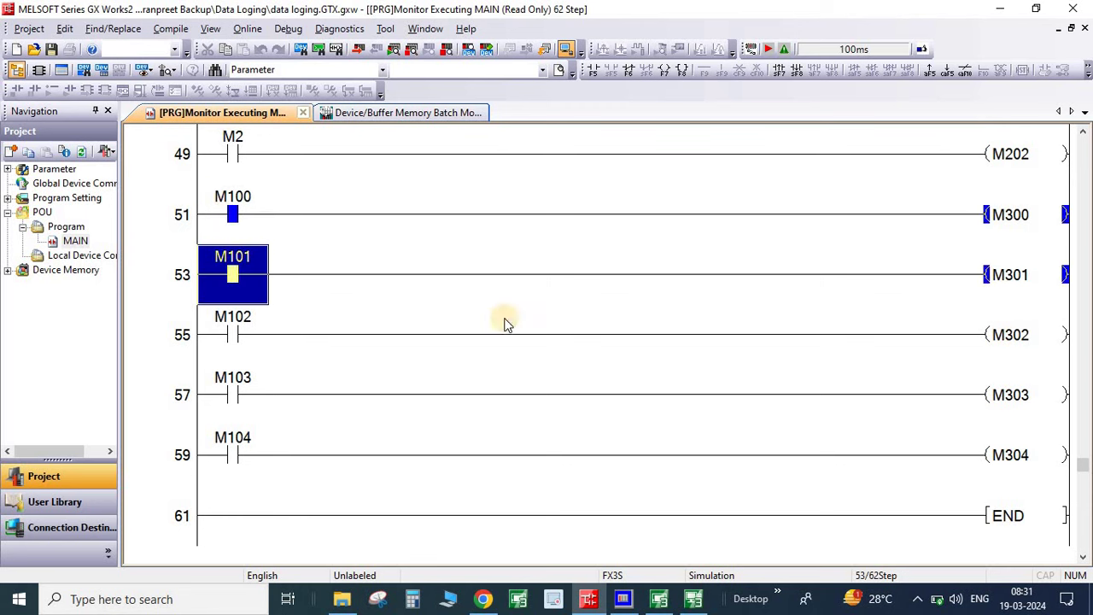
left_click(1035, 9)
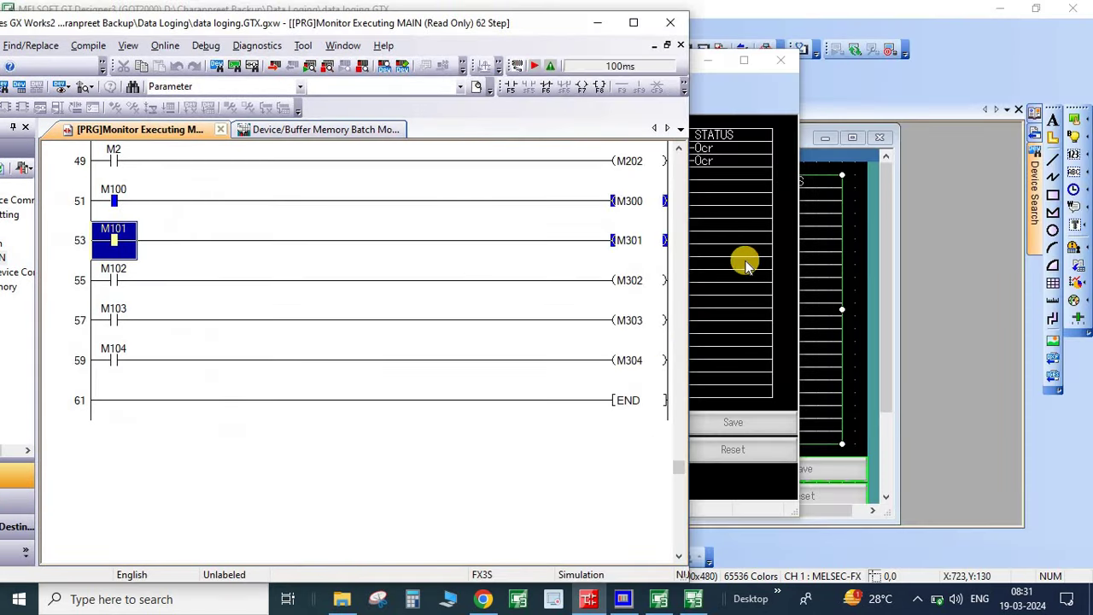
left_click(744, 261)
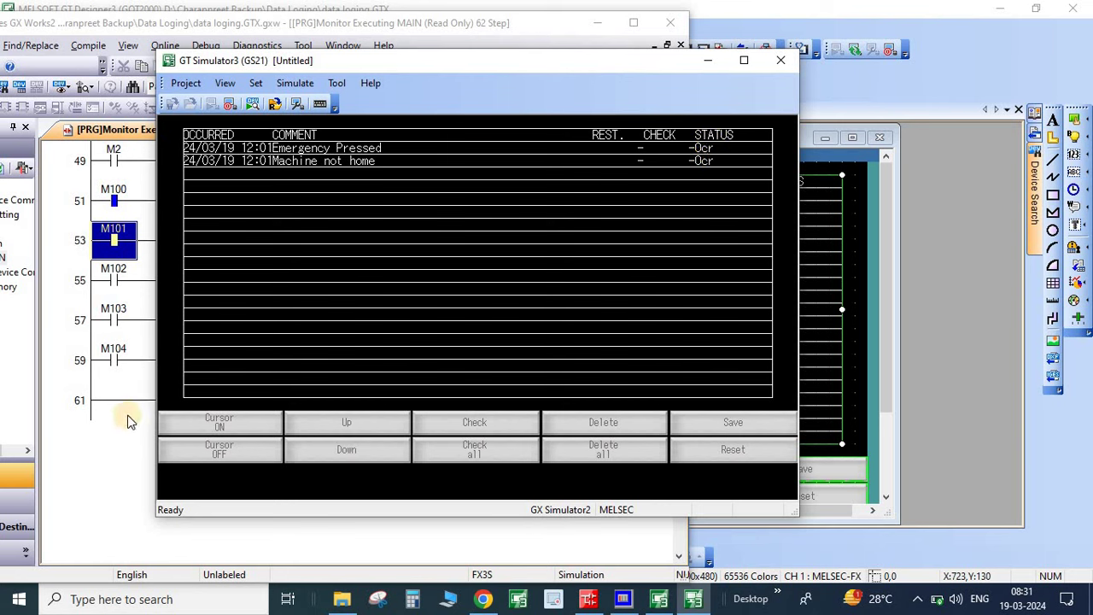
Turn on the alarm list cursor and move it between the two alarms, ending on "Emergency Pressed".
left_click(208, 424)
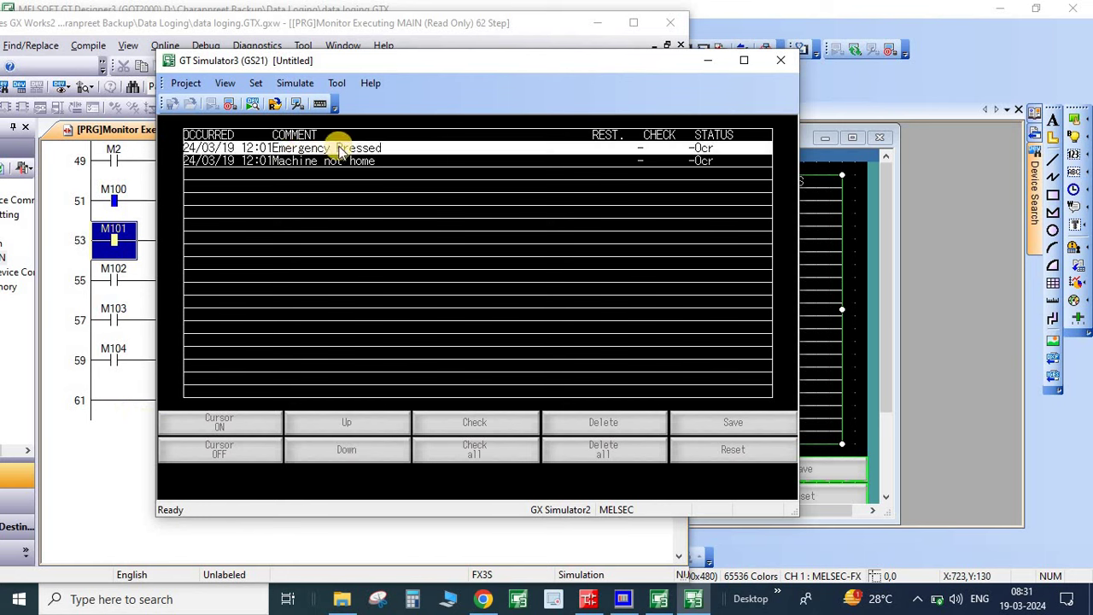
left_click(349, 451)
left_click(349, 421)
left_click(347, 452)
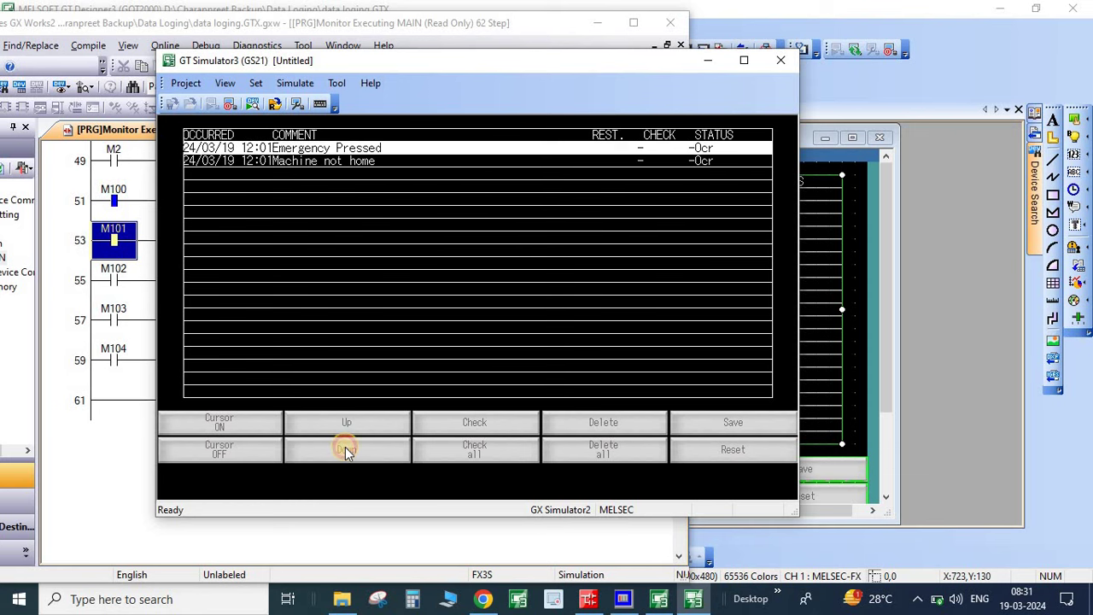
left_click(348, 422)
left_click(348, 451)
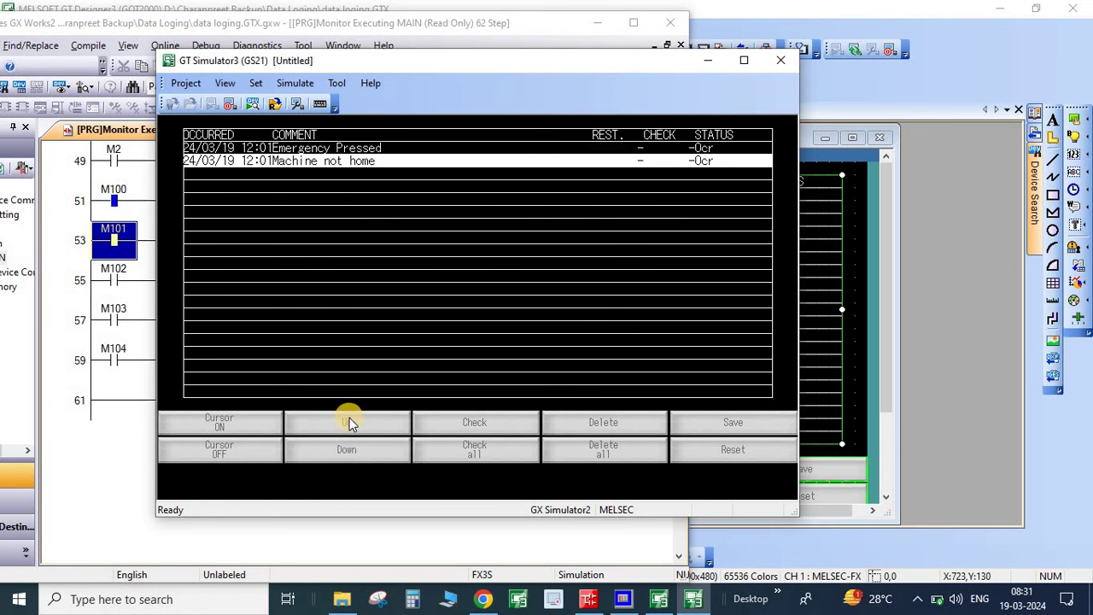
left_click(350, 422)
left_click(355, 451)
left_click(357, 422)
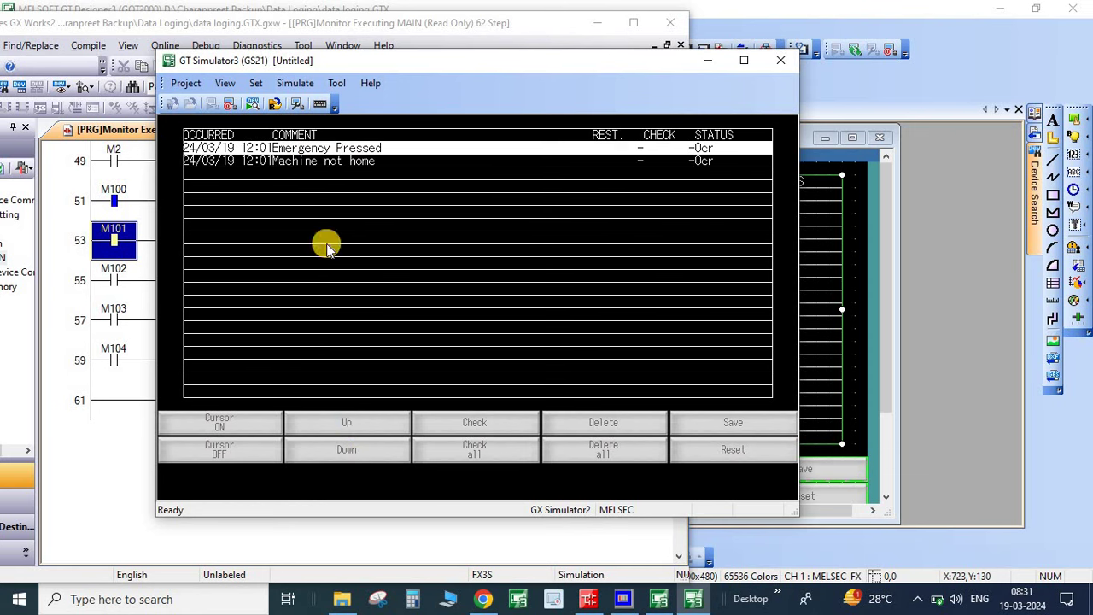
Check the selected "Emergency Pressed" alarm and reset it in the simulated alarm list.
left_click(472, 423)
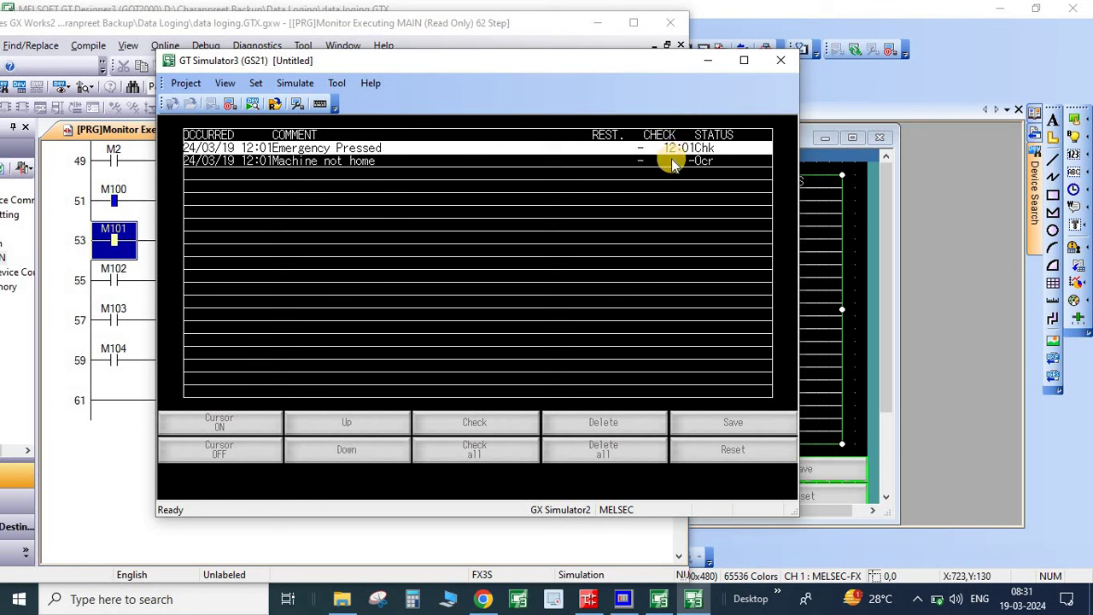
left_click(734, 448)
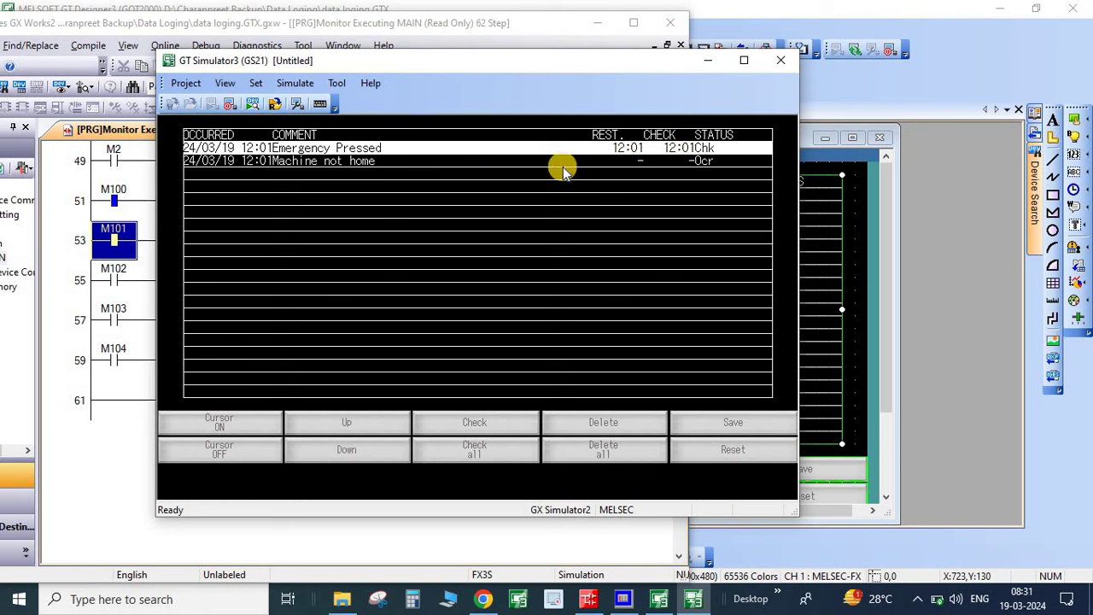